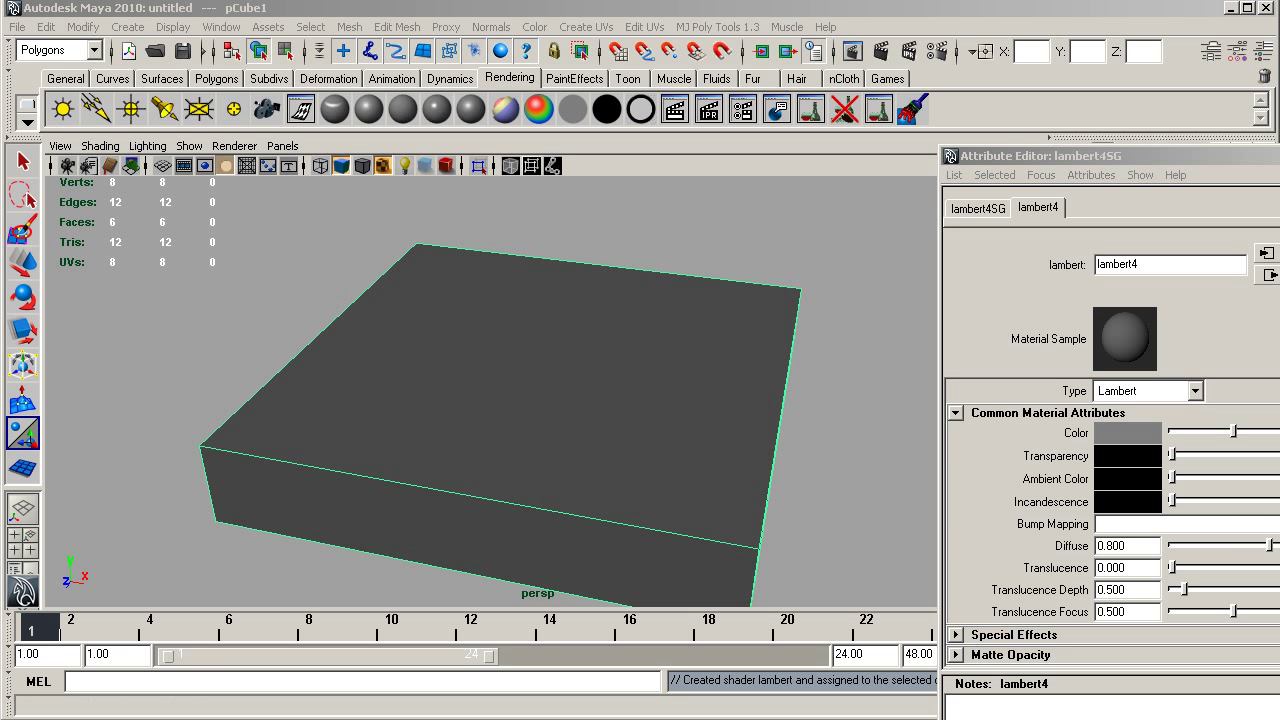
# Close lambert4's Attribute Editor, orbit to the box's front corner, and briefly check bump_chart.psd in Photoshop
pyautogui.click(1270, 156)
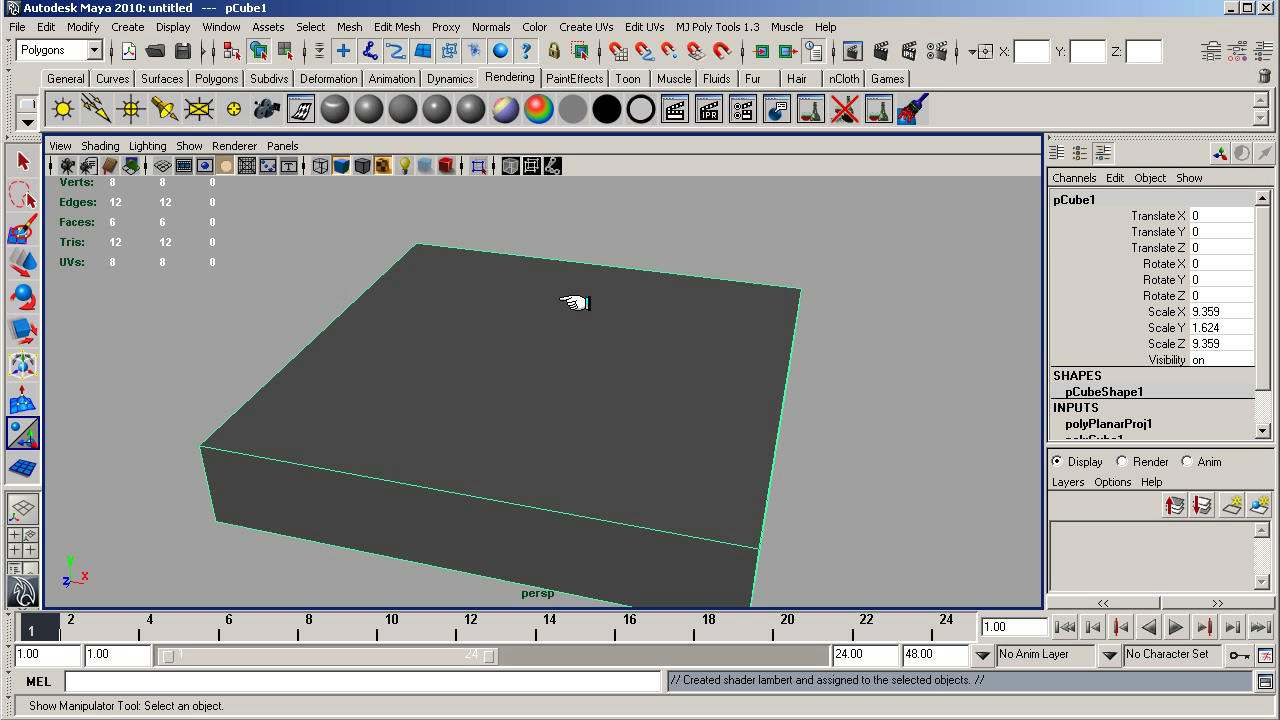
pyautogui.keyDown('alt'); pyautogui.moveTo(580, 337); pyautogui.dragTo(687, 461); pyautogui.keyUp('alt')
pyautogui.keyDown('alt'); pyautogui.moveTo(606, 446); pyautogui.dragTo(551, 374); pyautogui.keyUp('alt')
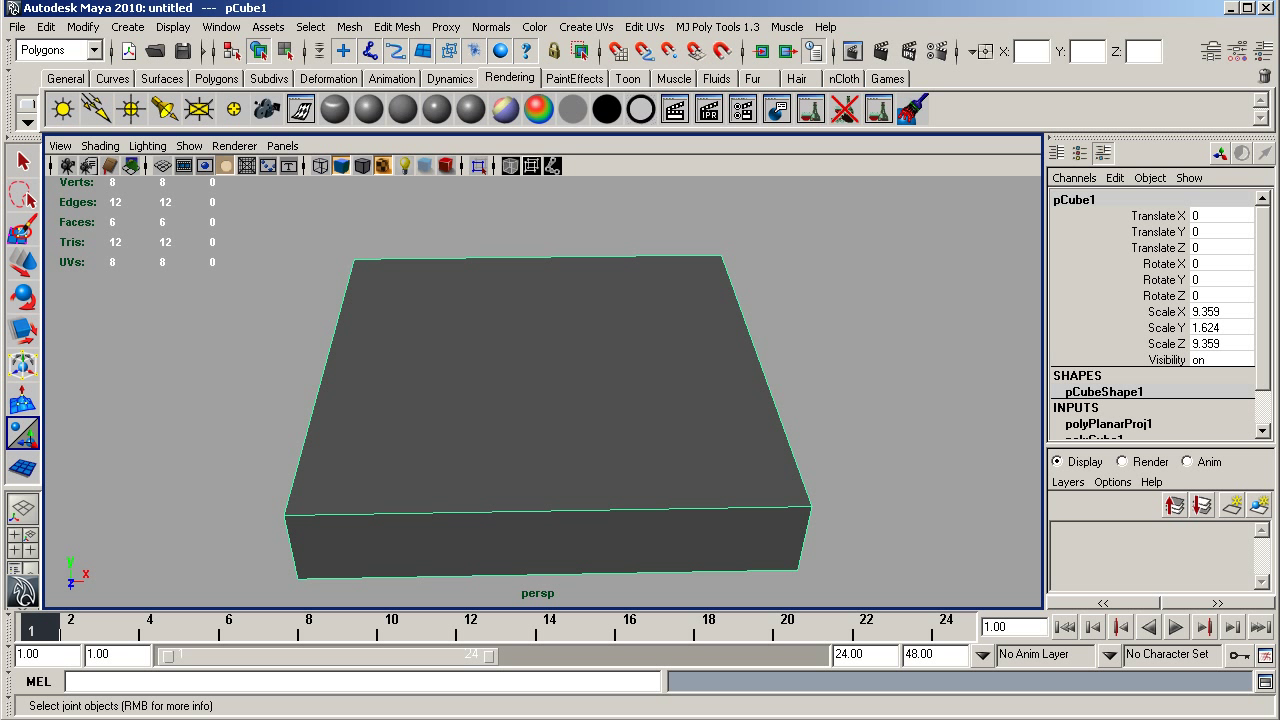
pyautogui.hotkey('alt', 'Tab')
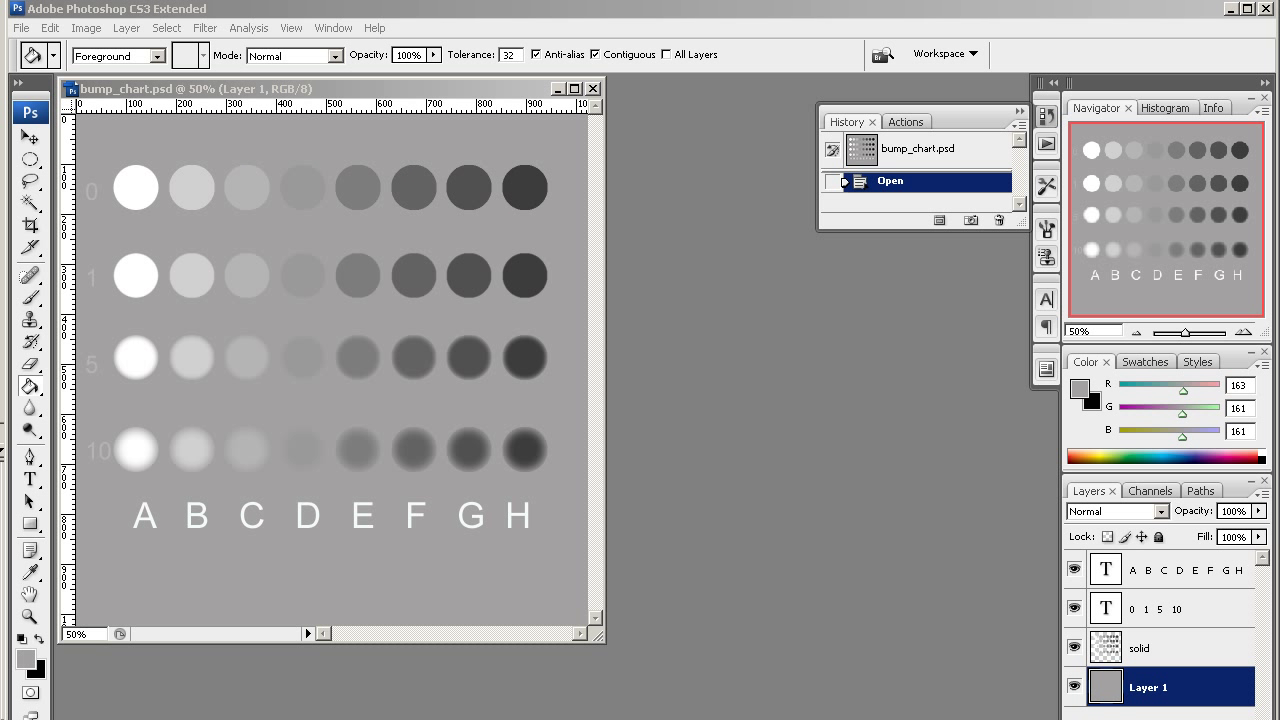
pyautogui.hotkey('alt', 'Tab')
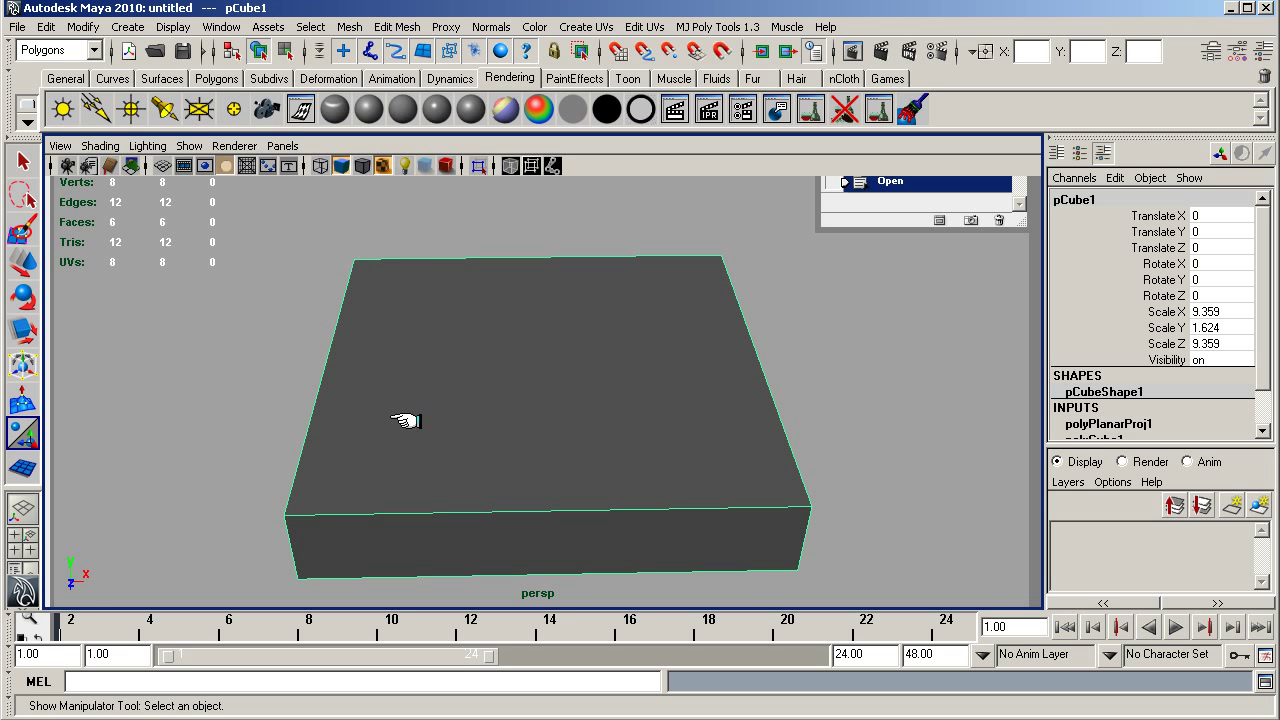
# Orbit the box, assign it a new Lambert material (lambert5), and move its Attribute Editor to the middle
pyautogui.keyDown('alt'); pyautogui.moveTo(410, 445); pyautogui.dragTo(517, 309); pyautogui.keyUp('alt')
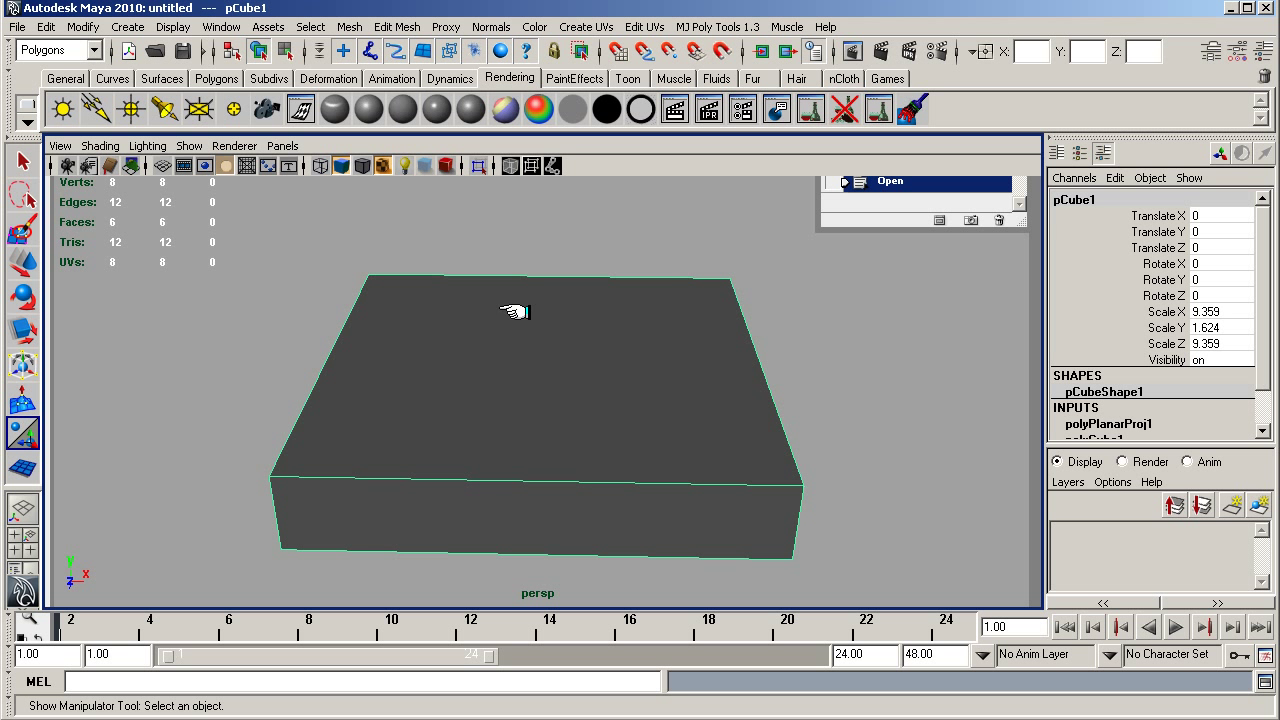
pyautogui.click(403, 115)
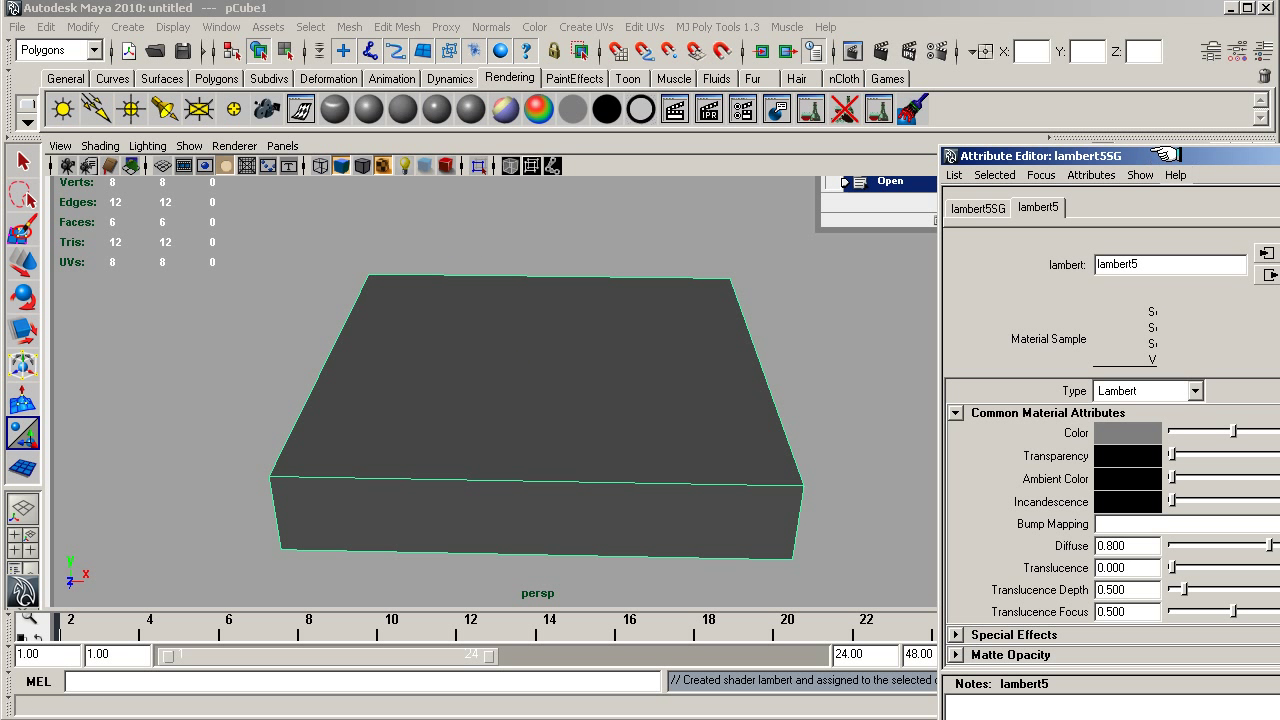
pyautogui.moveTo(1160, 162); pyautogui.dragTo(930, 42)
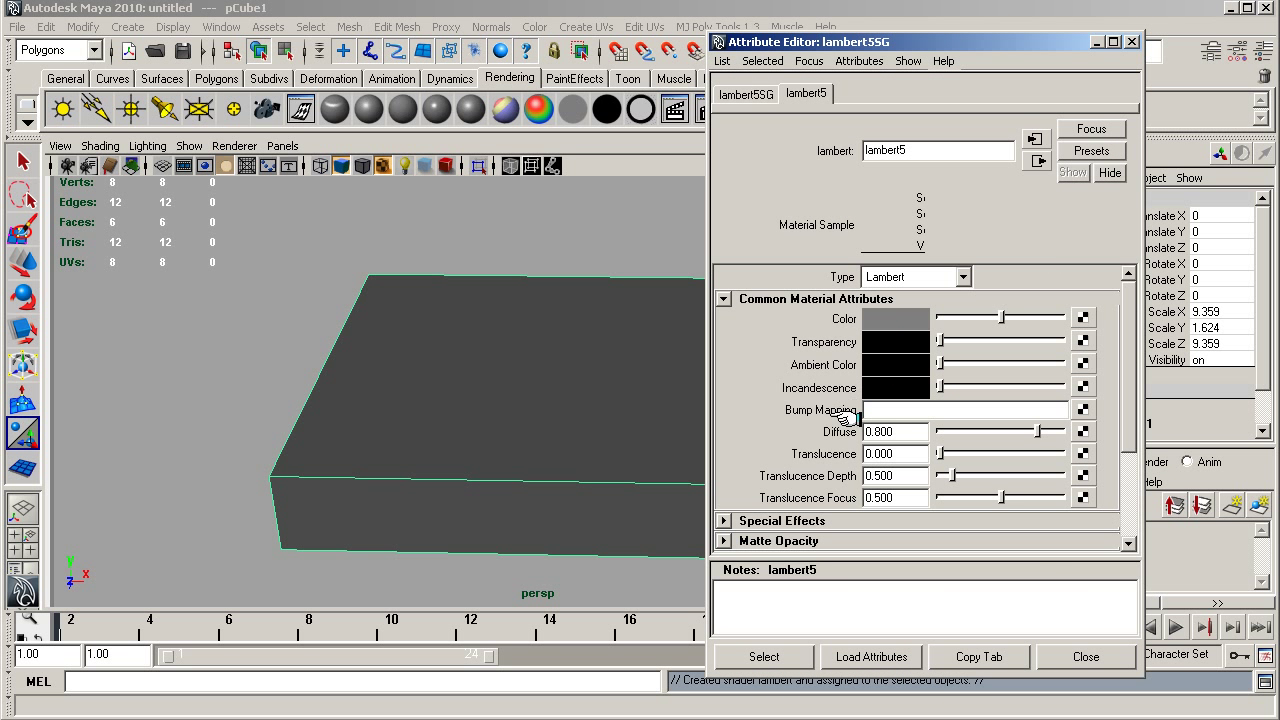
# Connect a File texture to lambert5's Bump Mapping and set Bump Depth to 0.5
pyautogui.click(1083, 409)
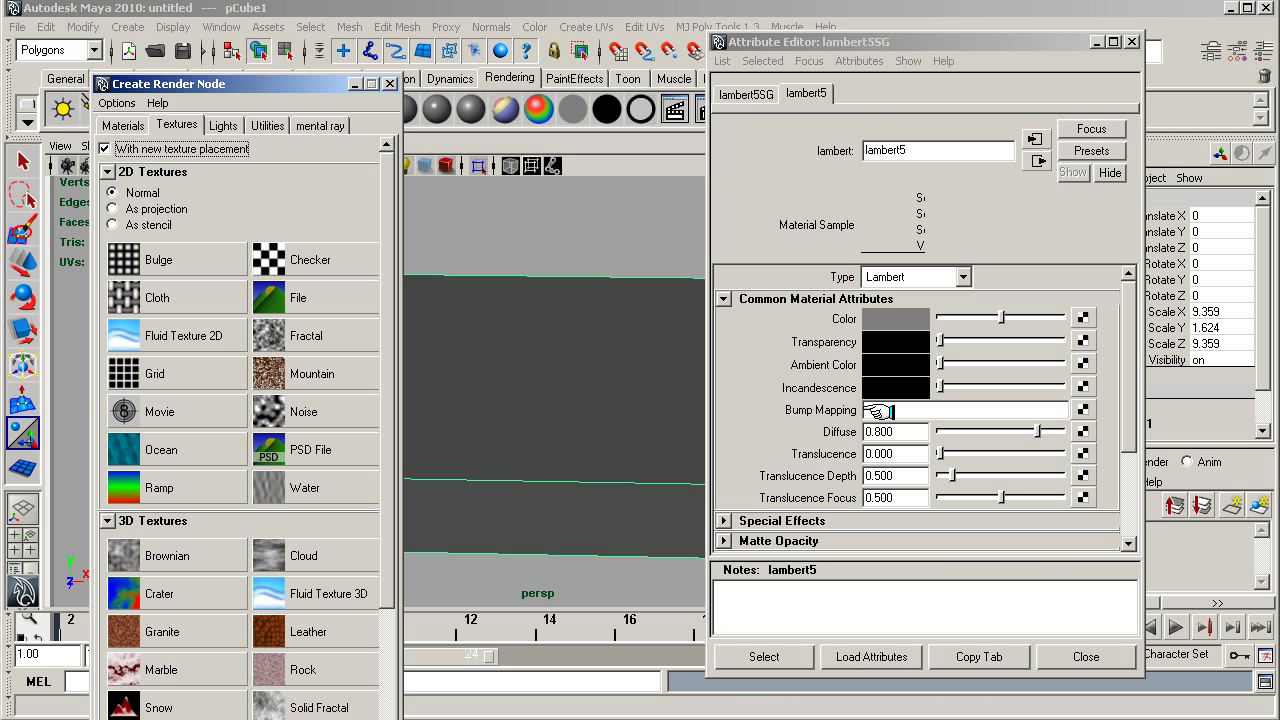
pyautogui.click(280, 297)
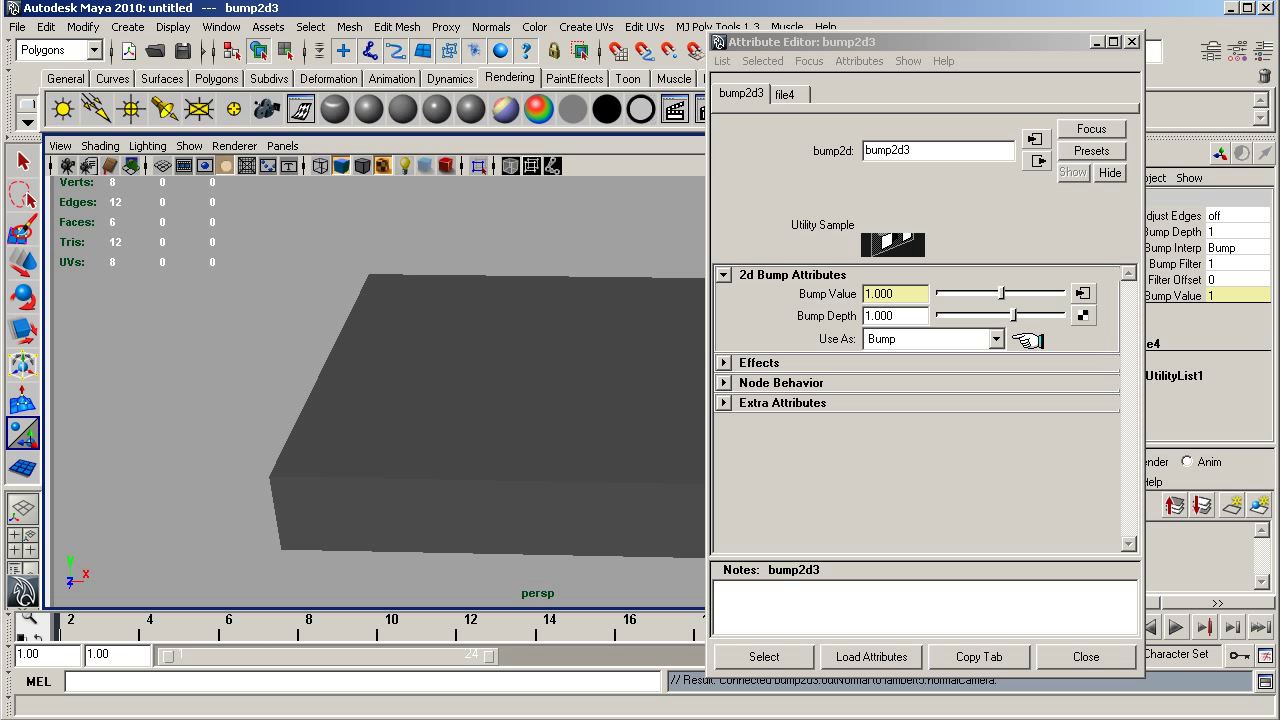
pyautogui.click(900, 316)
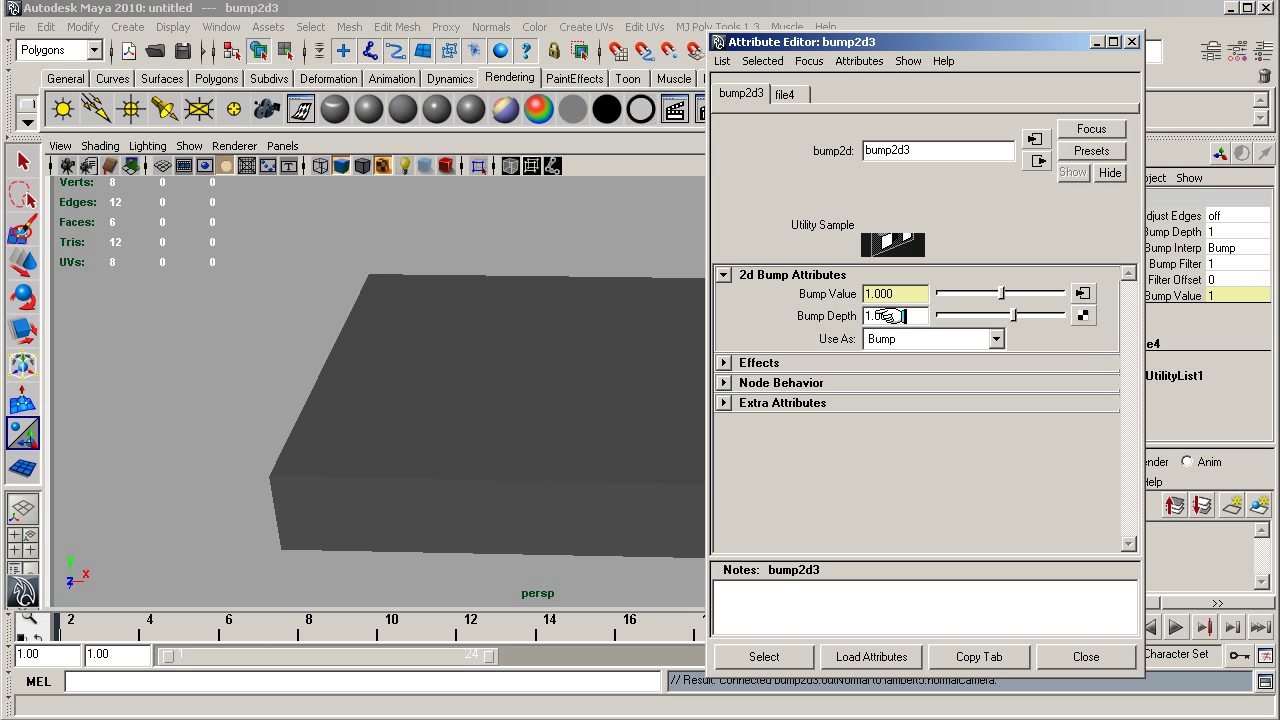
pyautogui.doubleClick(880, 316)
# Load bump_chart1.tif as file4's image, then close the Attribute Editor
pyautogui.click(1035, 139)
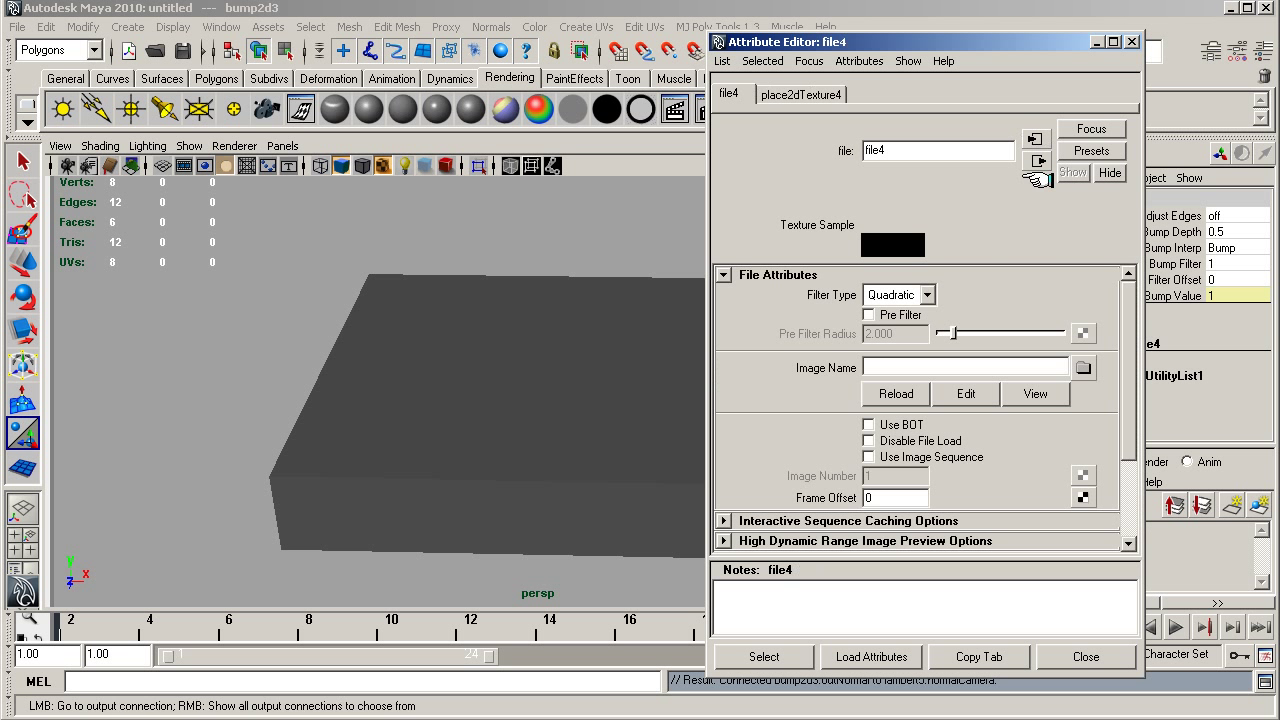
pyautogui.click(1083, 368)
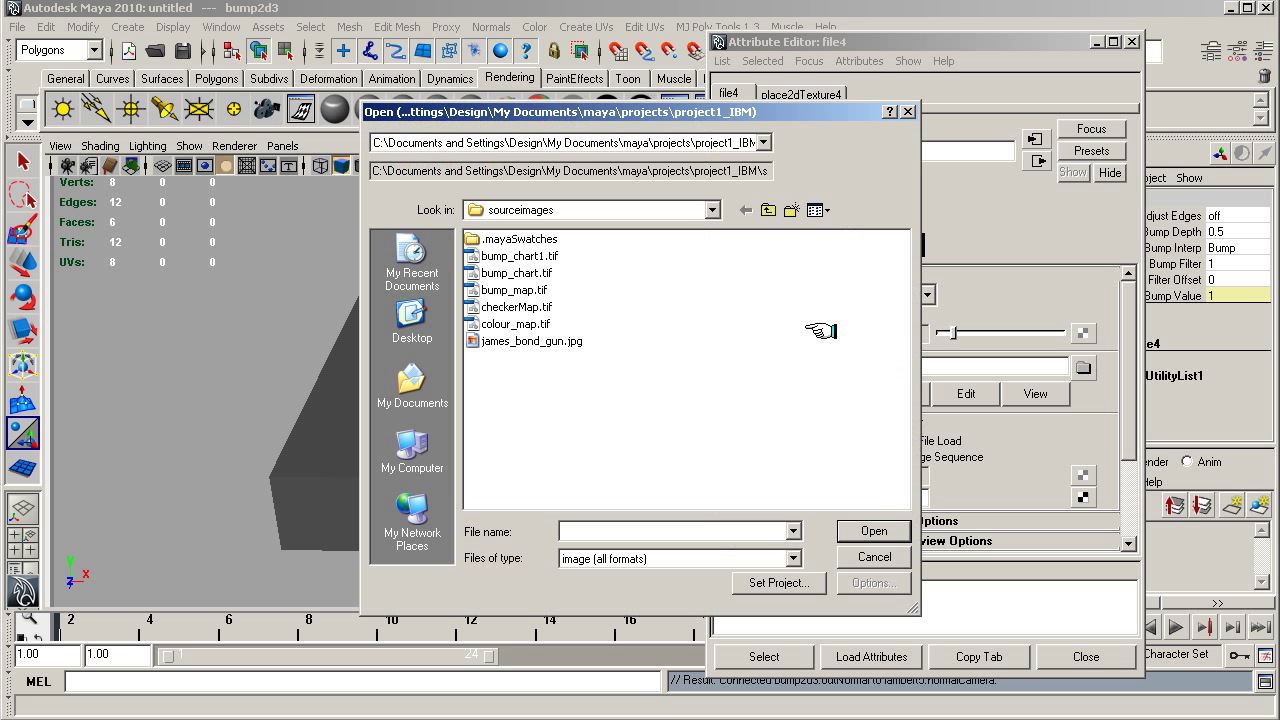
pyautogui.click(505, 257)
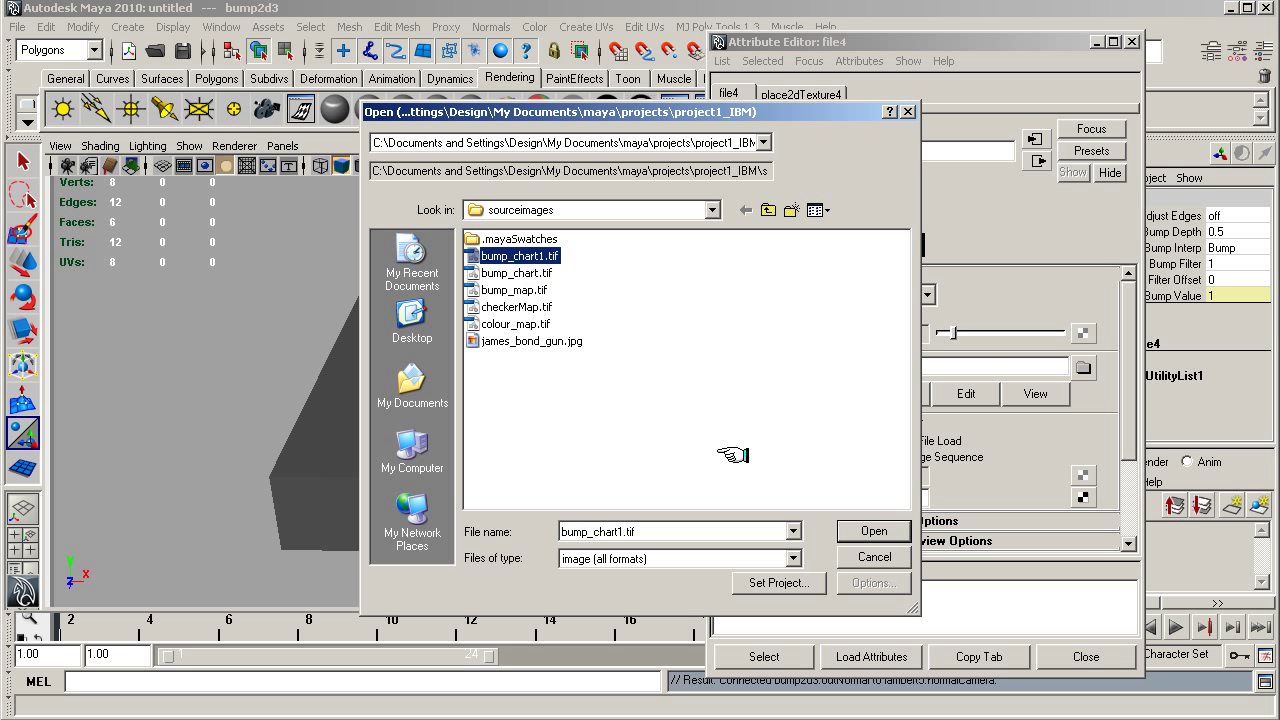
pyautogui.click(871, 530)
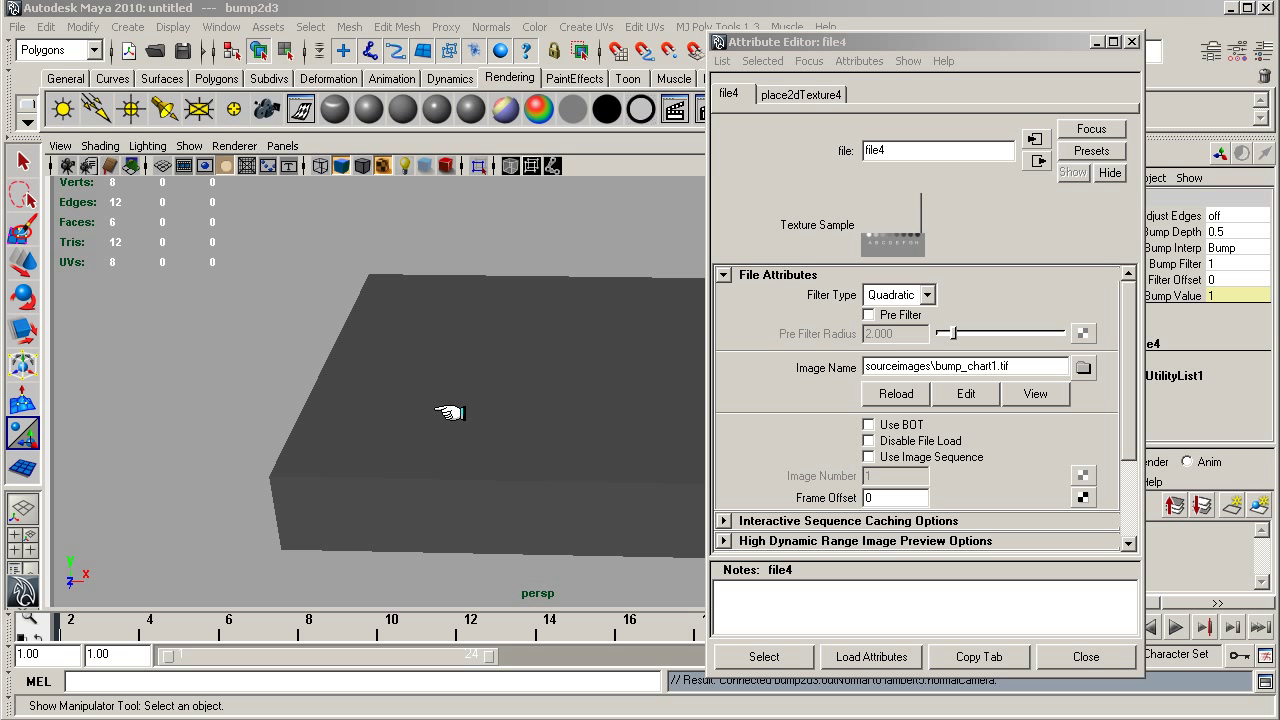
pyautogui.click(1130, 41)
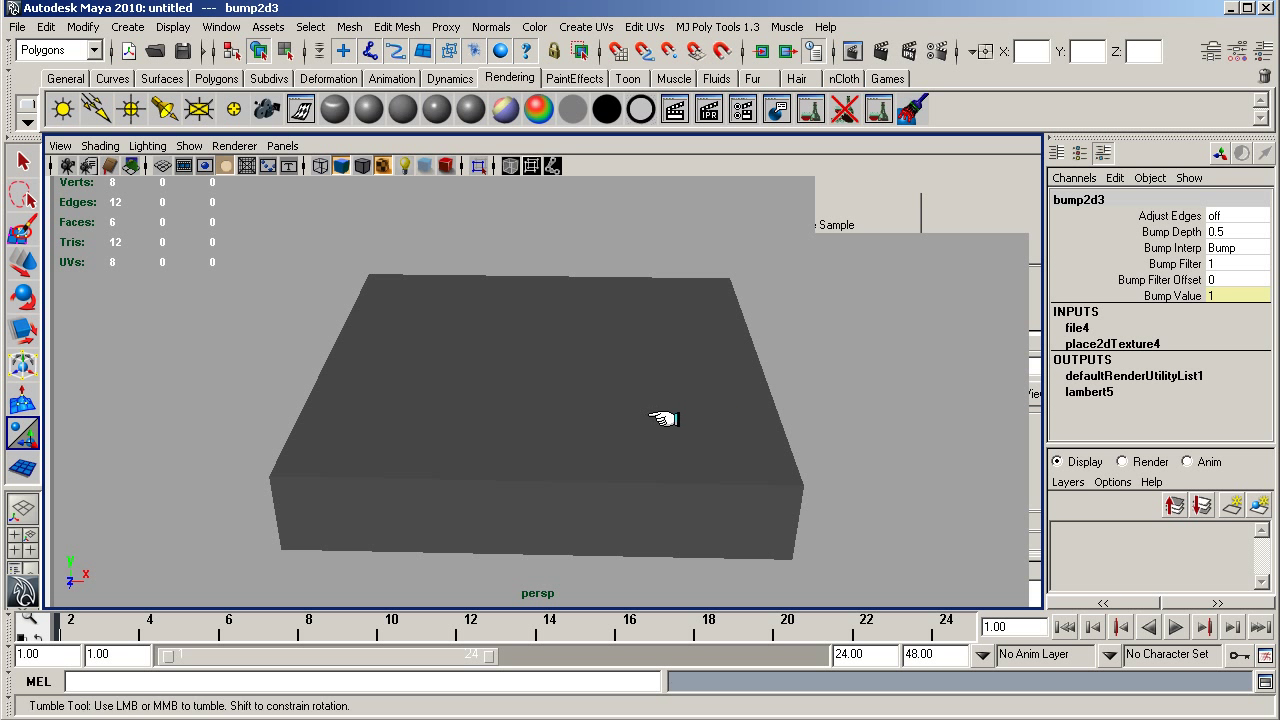
# Render the box from above at bump depth 0.5, then resize and raise the Render View window
pyautogui.moveTo(663, 417)
pyautogui.keyDown('alt'); pyautogui.mouseDown()
pyautogui.moveTo(628, 456)
pyautogui.moveTo(677, 443)
pyautogui.mouseUp(); pyautogui.keyUp('alt')
pyautogui.click(100, 146)
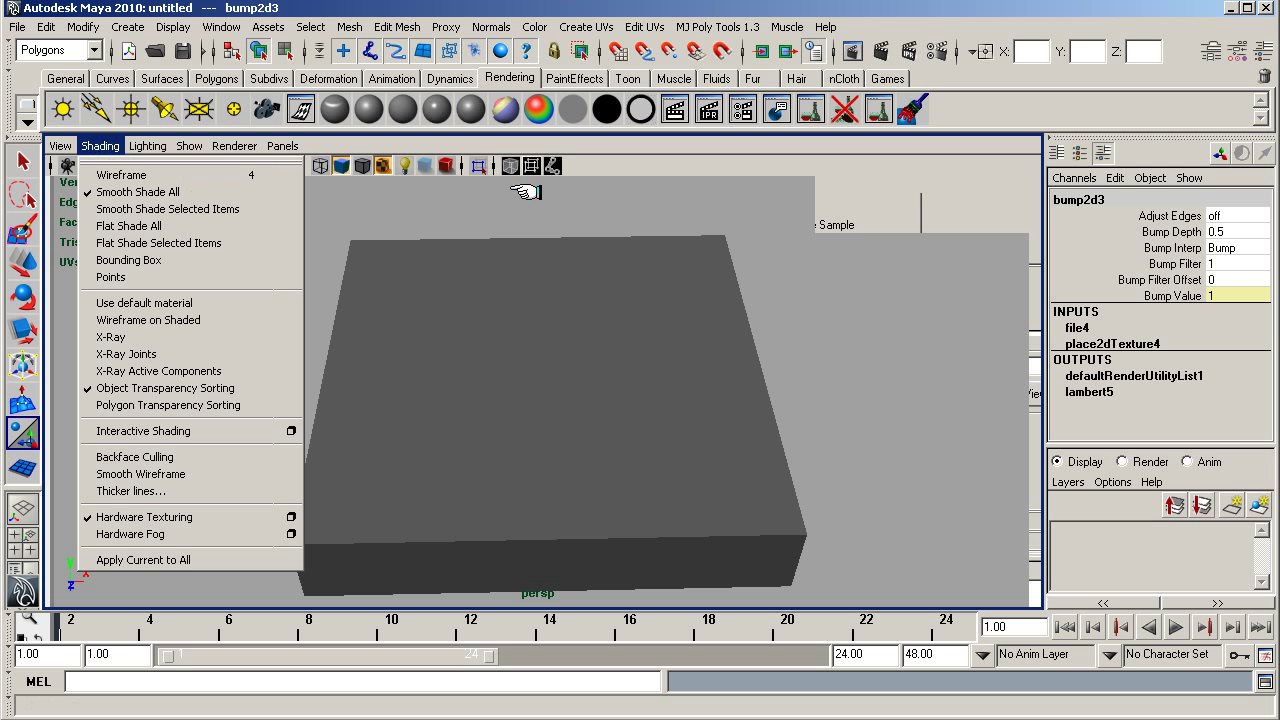
pyautogui.click(618, 166)
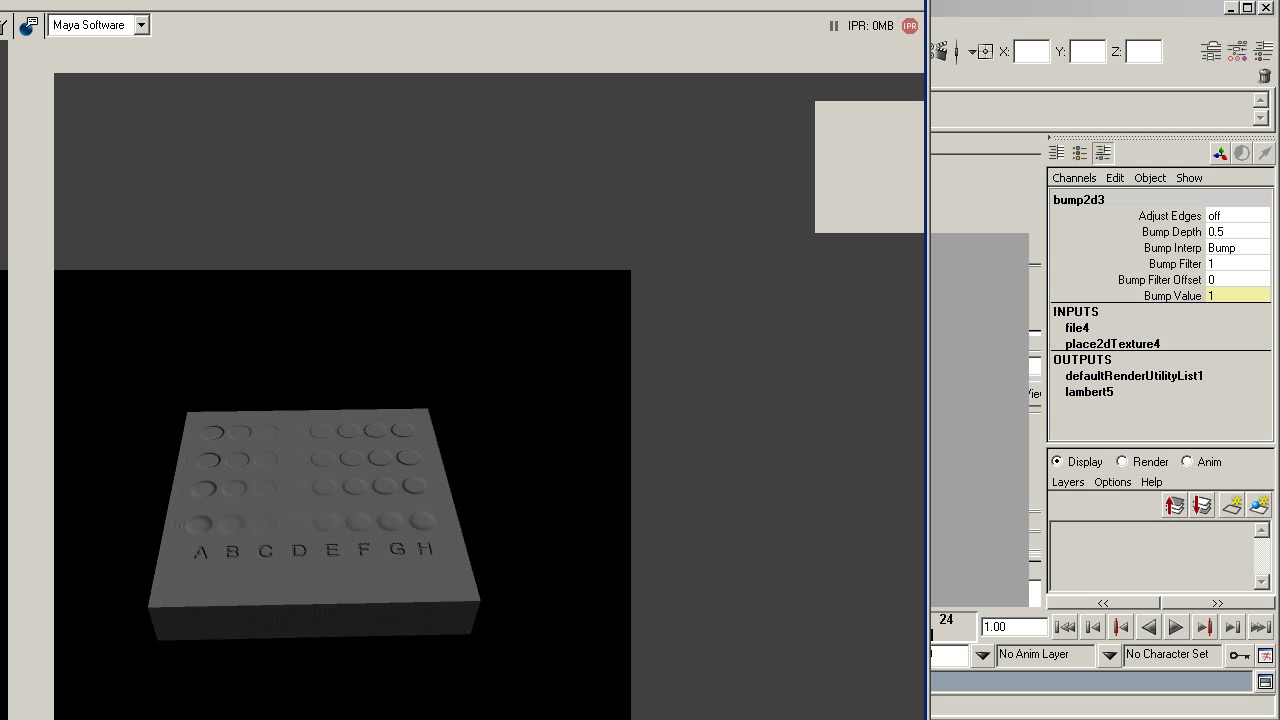
pyautogui.moveTo(927, 400); pyautogui.dragTo(1169, 400)
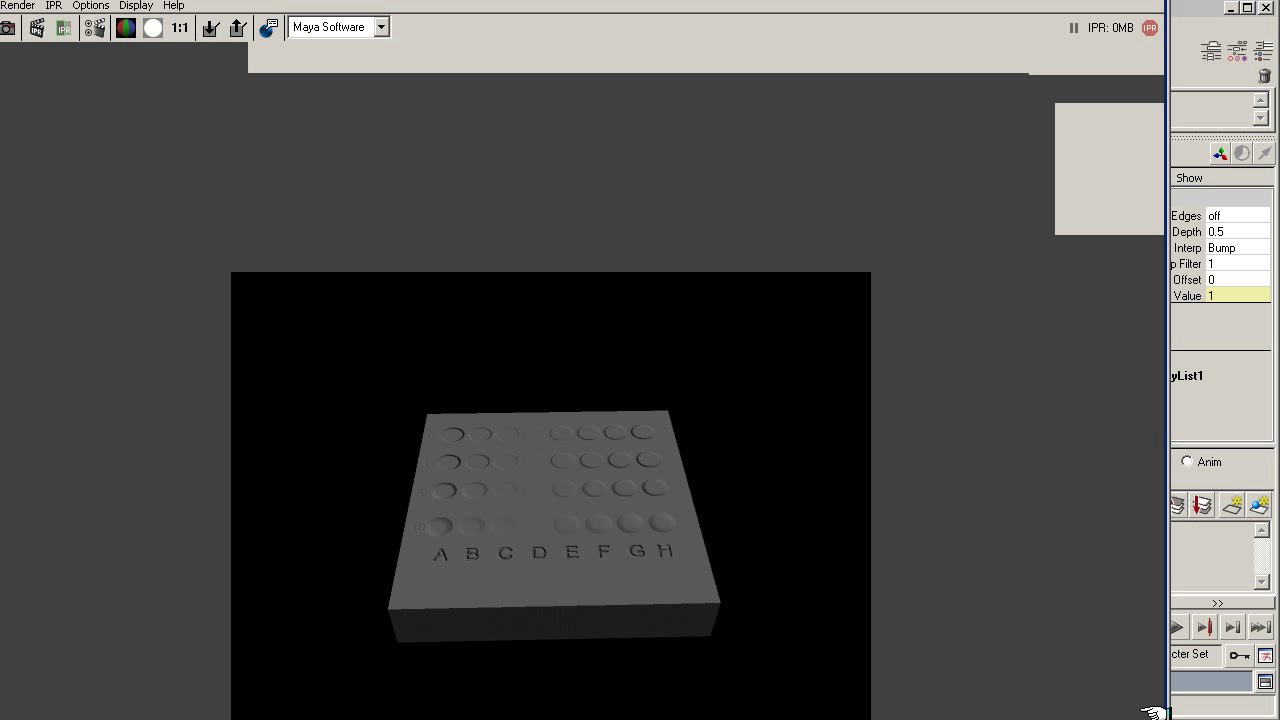
pyautogui.moveTo(1135, 579); pyautogui.dragTo(1074, 423)
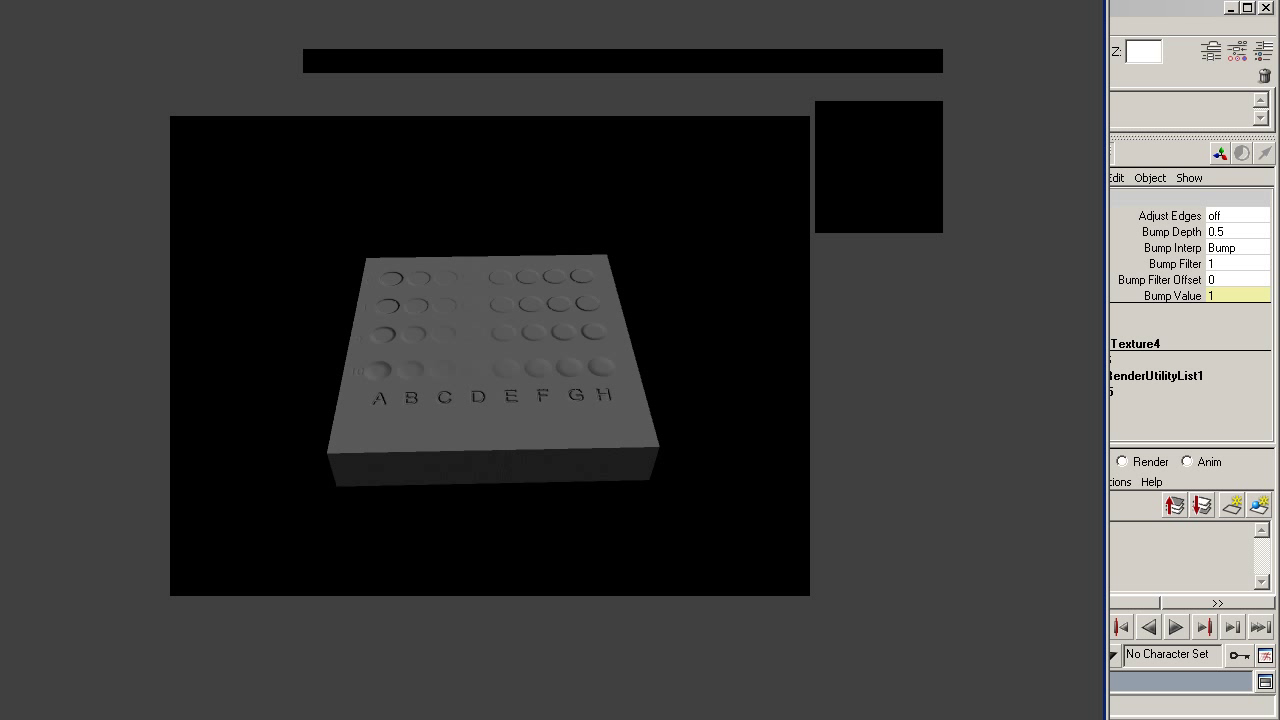
pyautogui.moveTo(1106, 360); pyautogui.dragTo(916, 360)
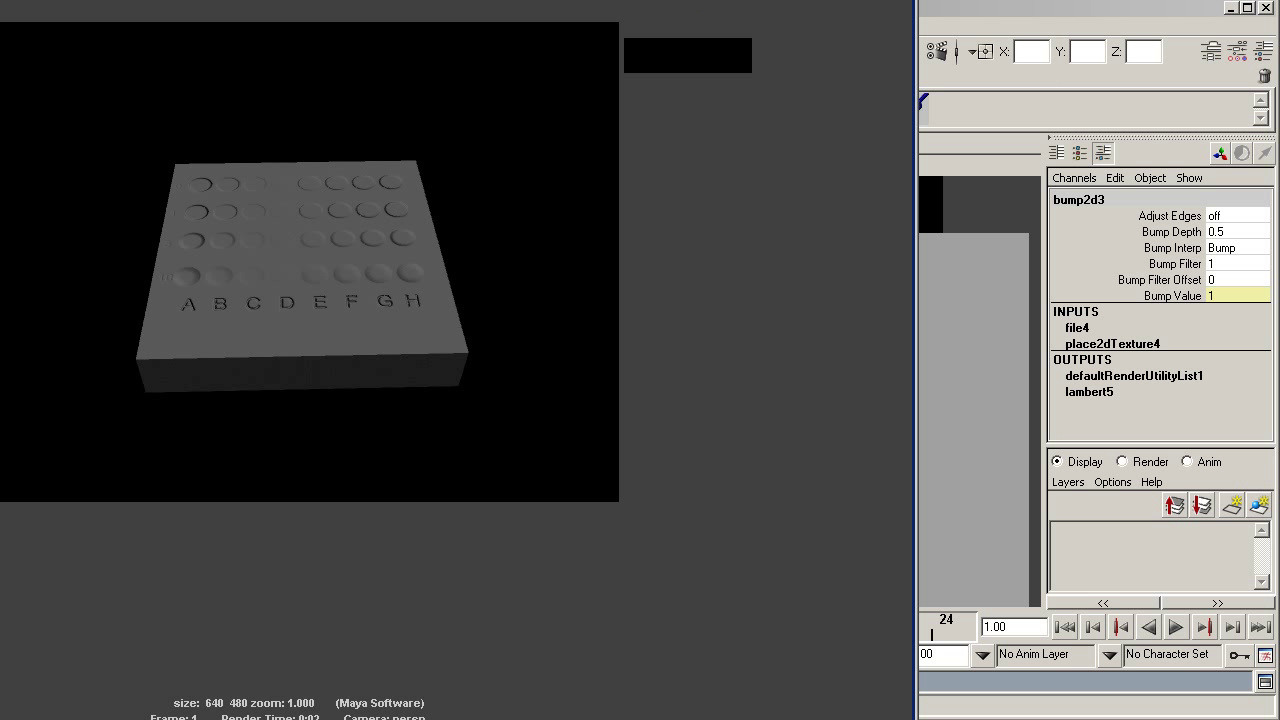
pyautogui.moveTo(916, 716); pyautogui.dragTo(504, 287)
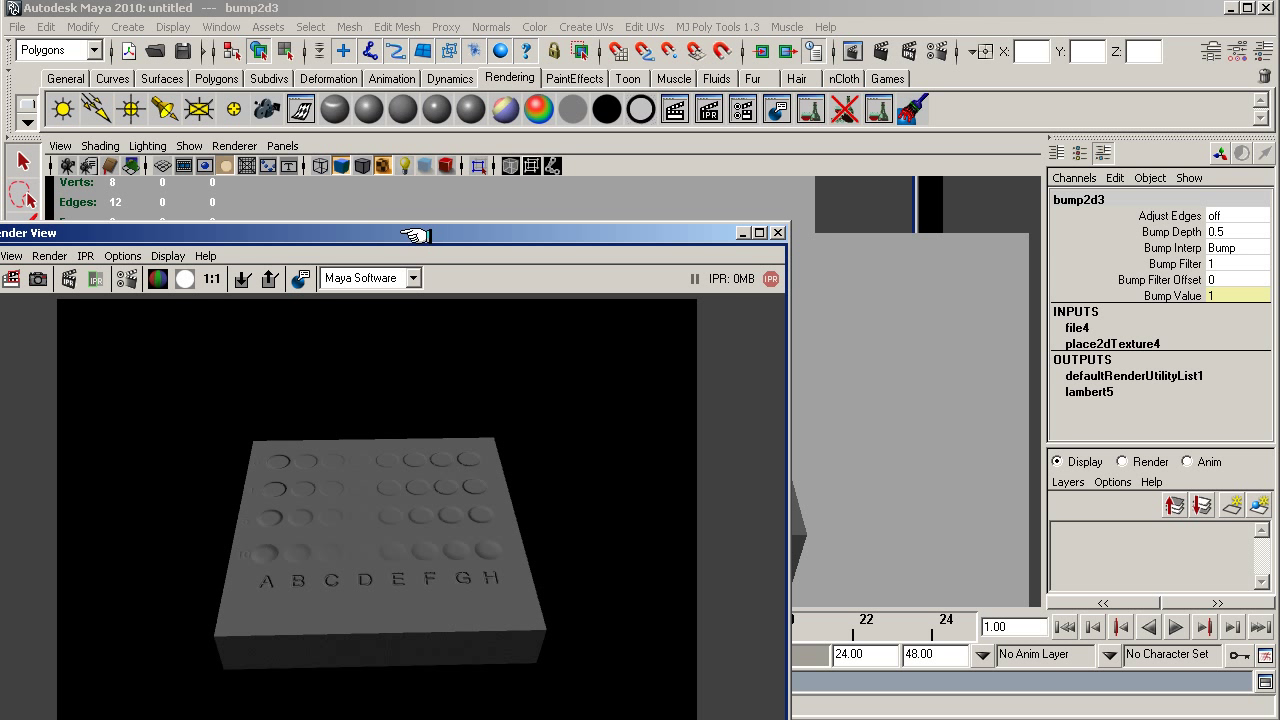
pyautogui.moveTo(413, 234); pyautogui.dragTo(432, 166)
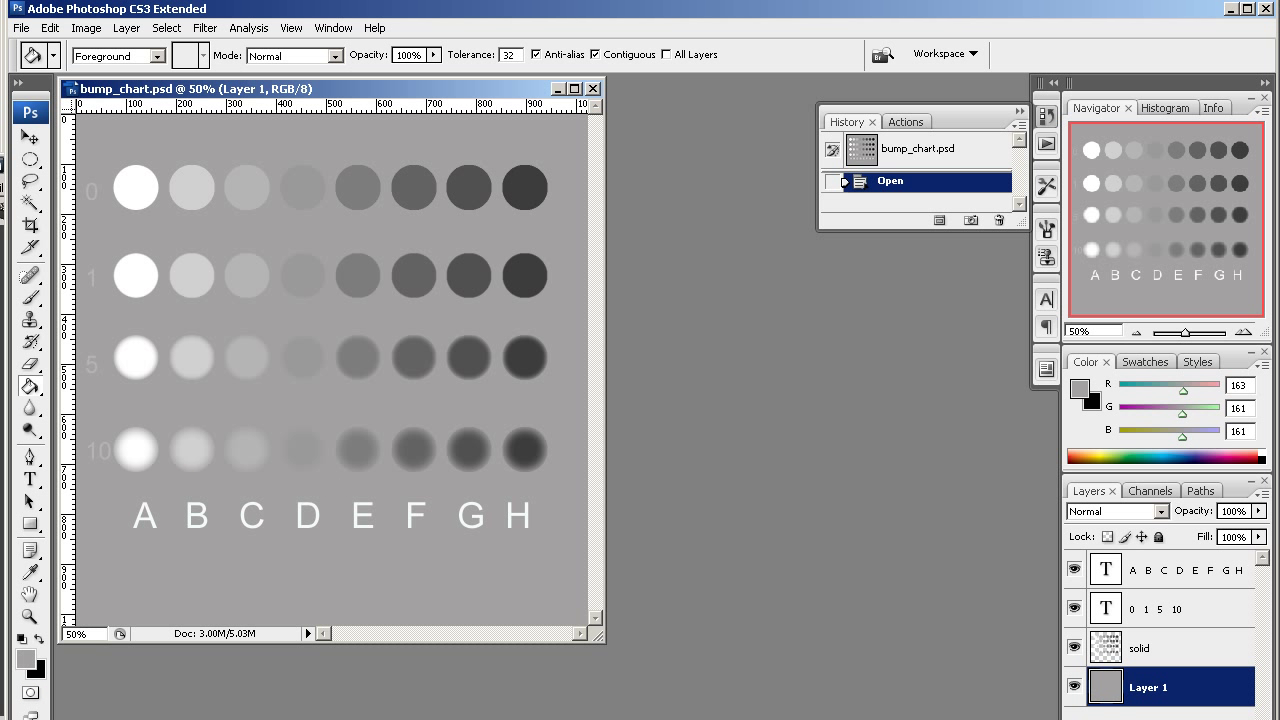
# Switch to Photoshop to view bump_chart.psd with its dot, row-number and A–H letter layers
pyautogui.hotkey('alt', 'Tab')
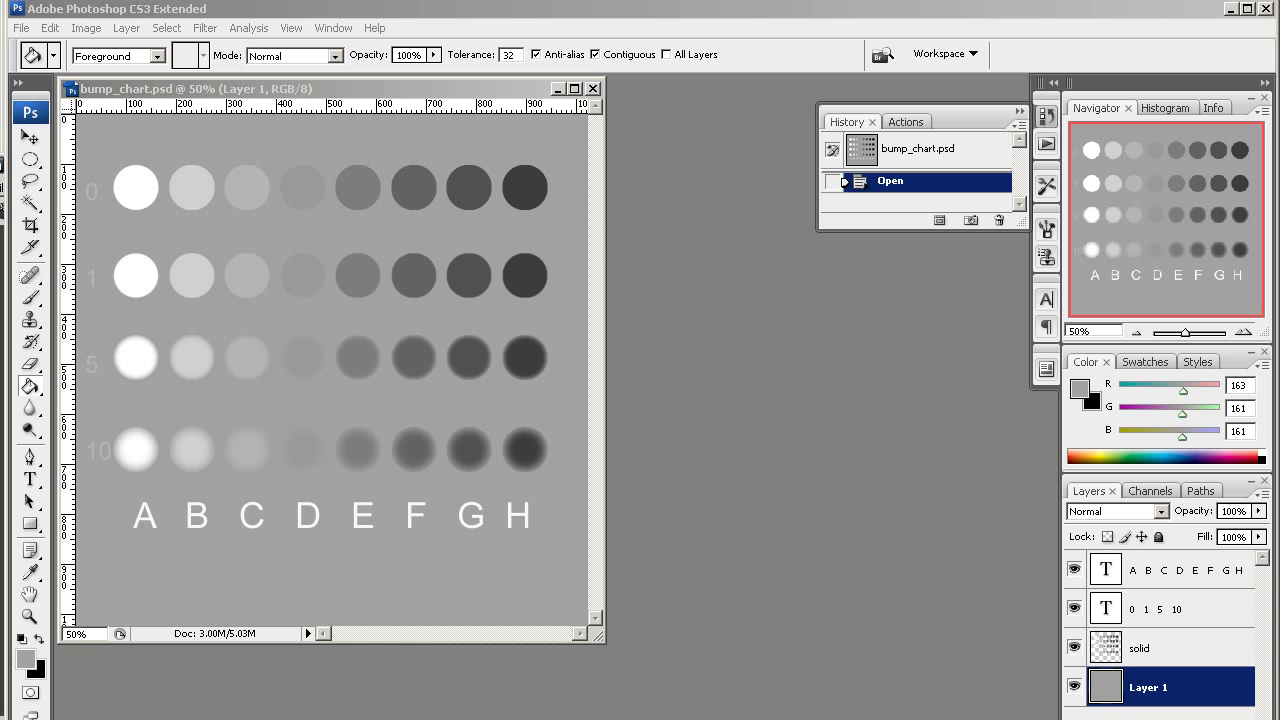
# Back in Maya, close the Render View, select pCube1 and delete its history from the Games shelf
pyautogui.hotkey('alt', 'Tab')
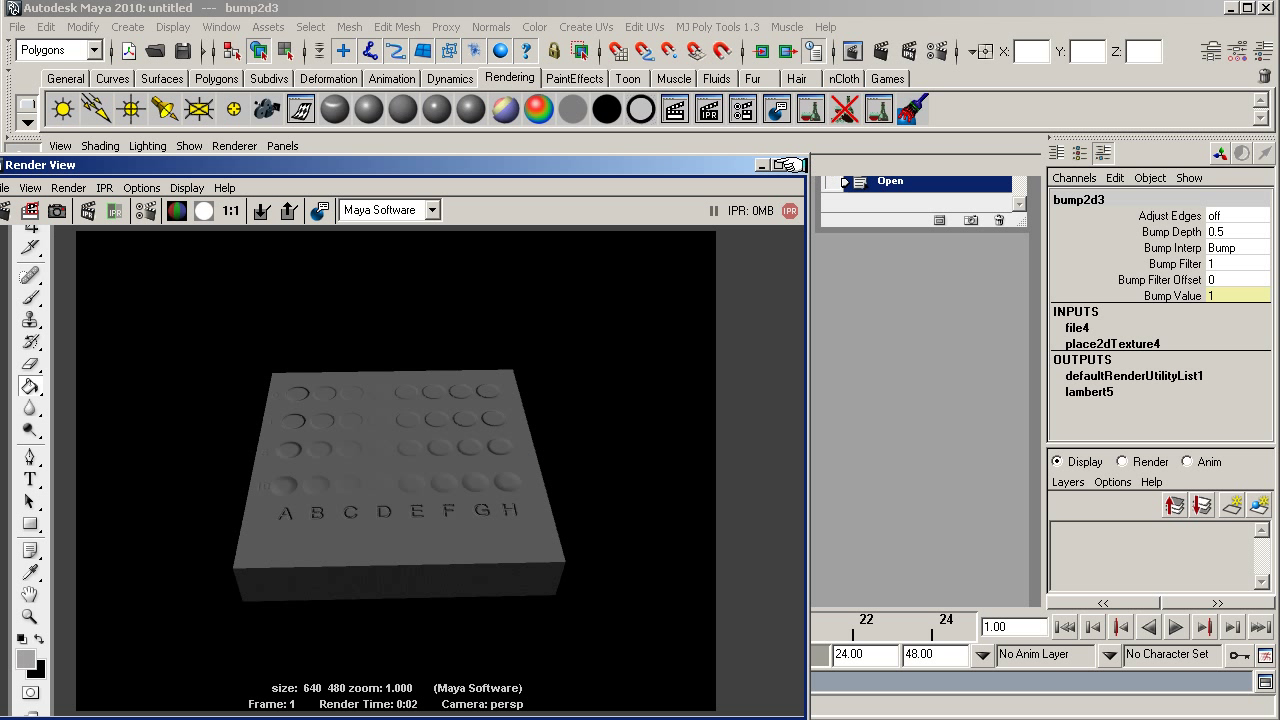
pyautogui.click(795, 164)
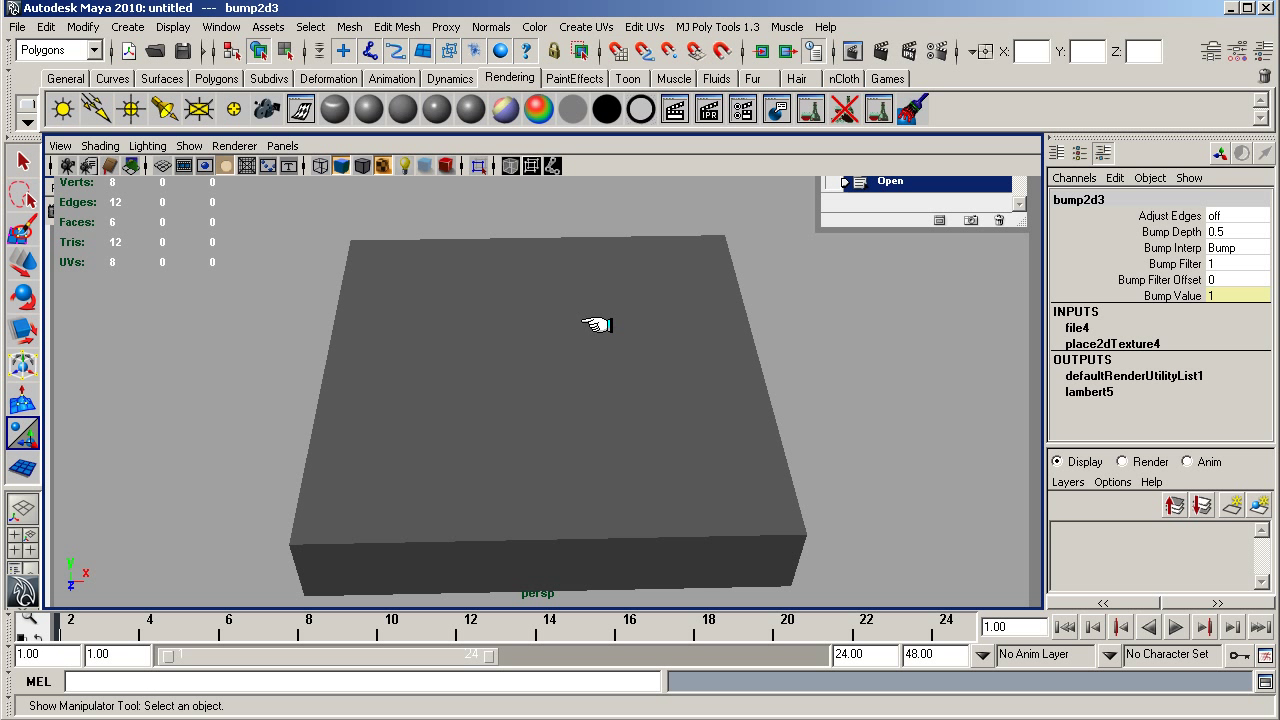
pyautogui.click(525, 375)
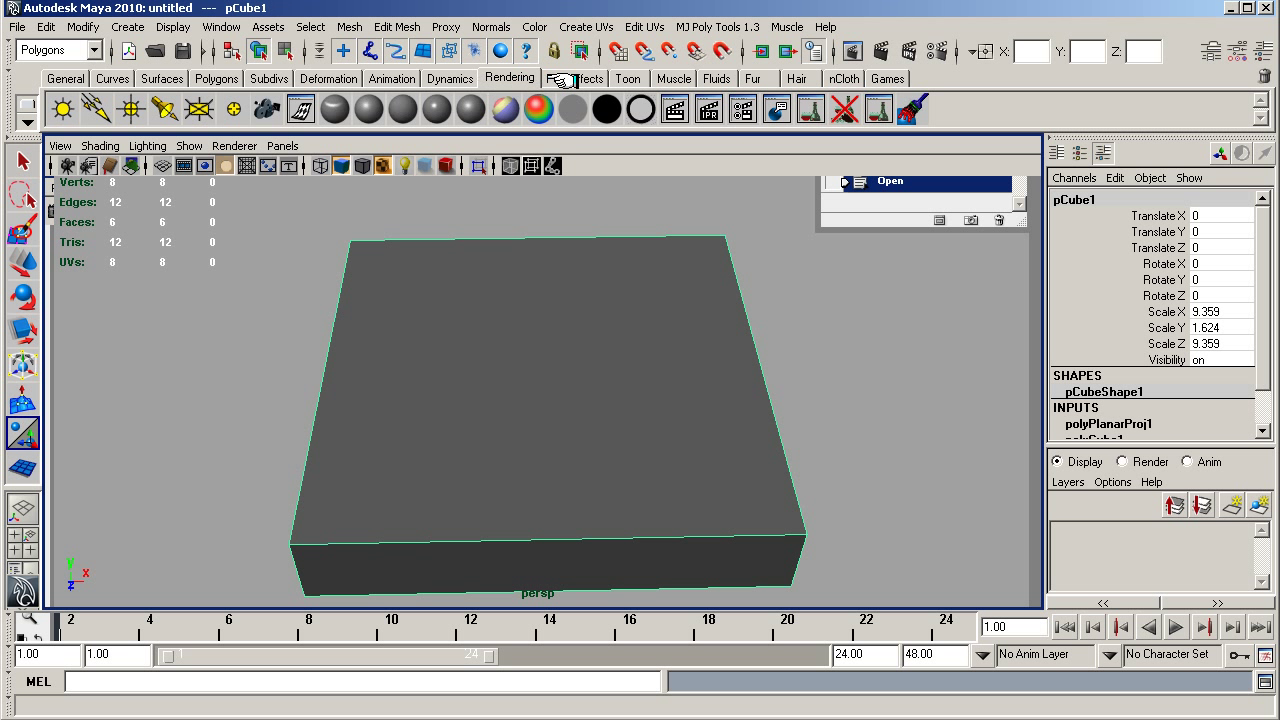
pyautogui.click(887, 77)
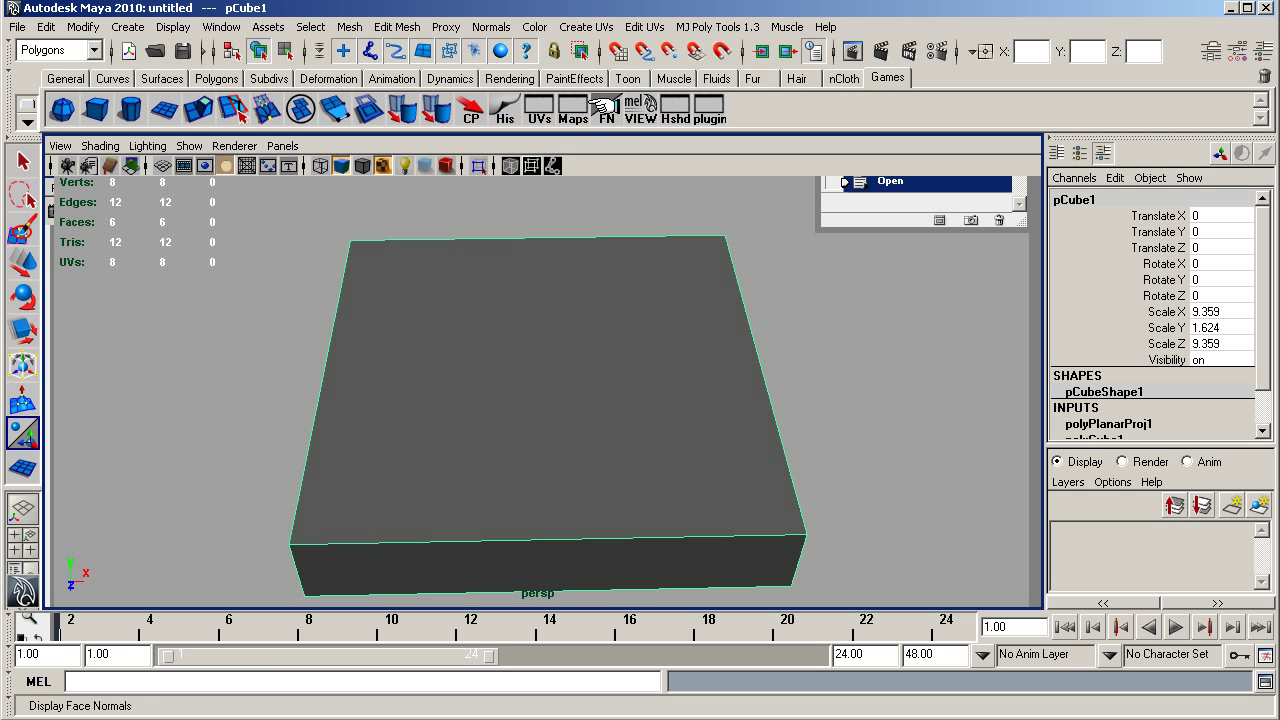
pyautogui.click(505, 104)
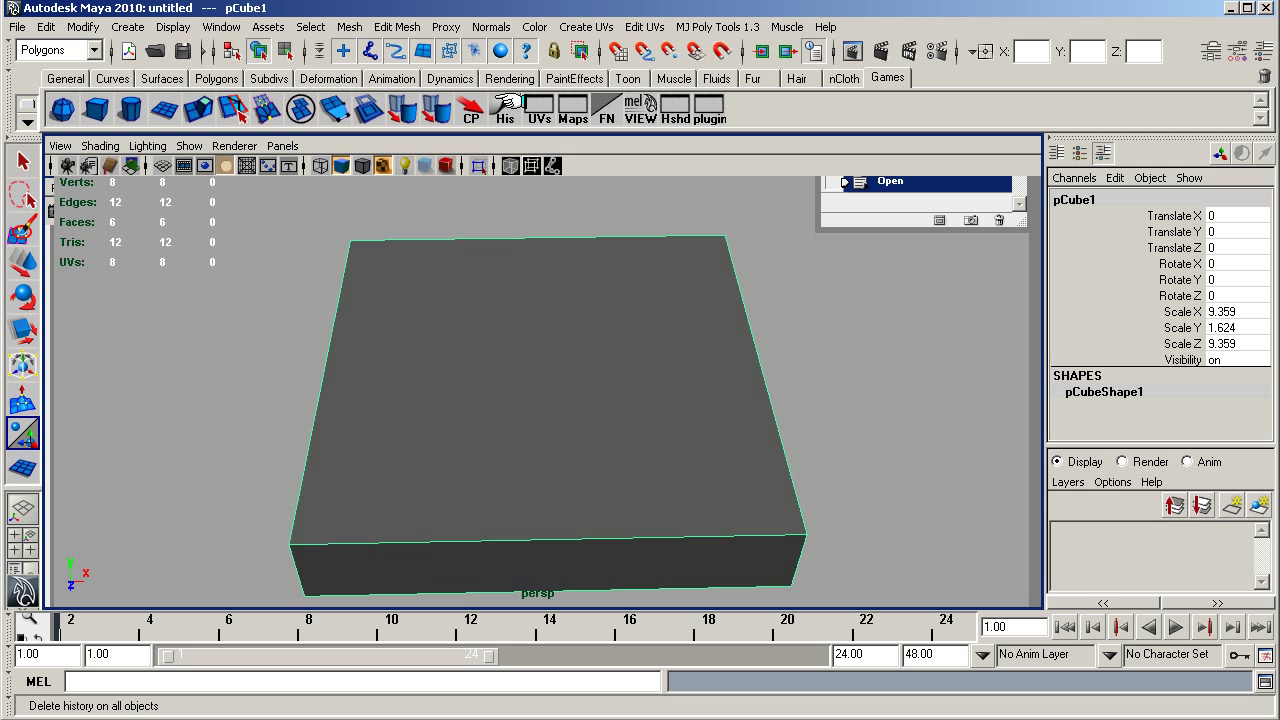
# Follow lambert5's Bump Mapping link to bump2d3 and change its Bump Depth from 0.5 to 2
pyautogui.click(676, 104)
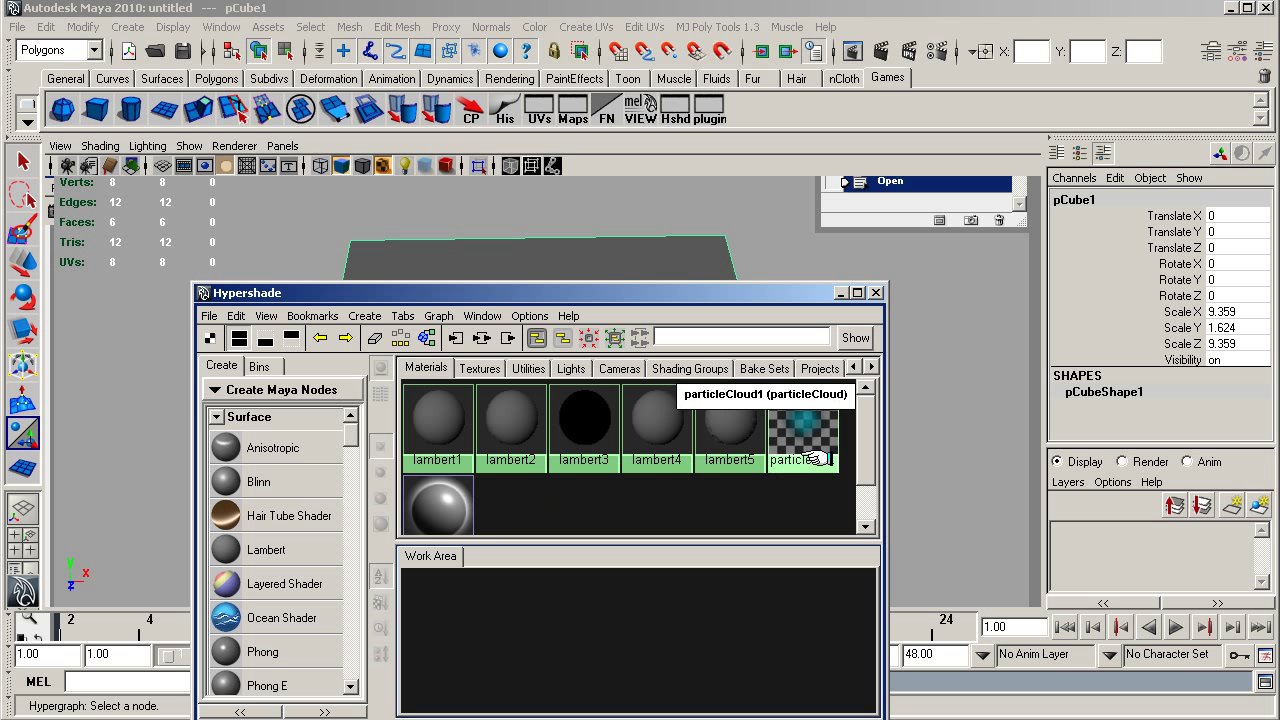
pyautogui.moveTo(865, 437); pyautogui.dragTo(865, 455)
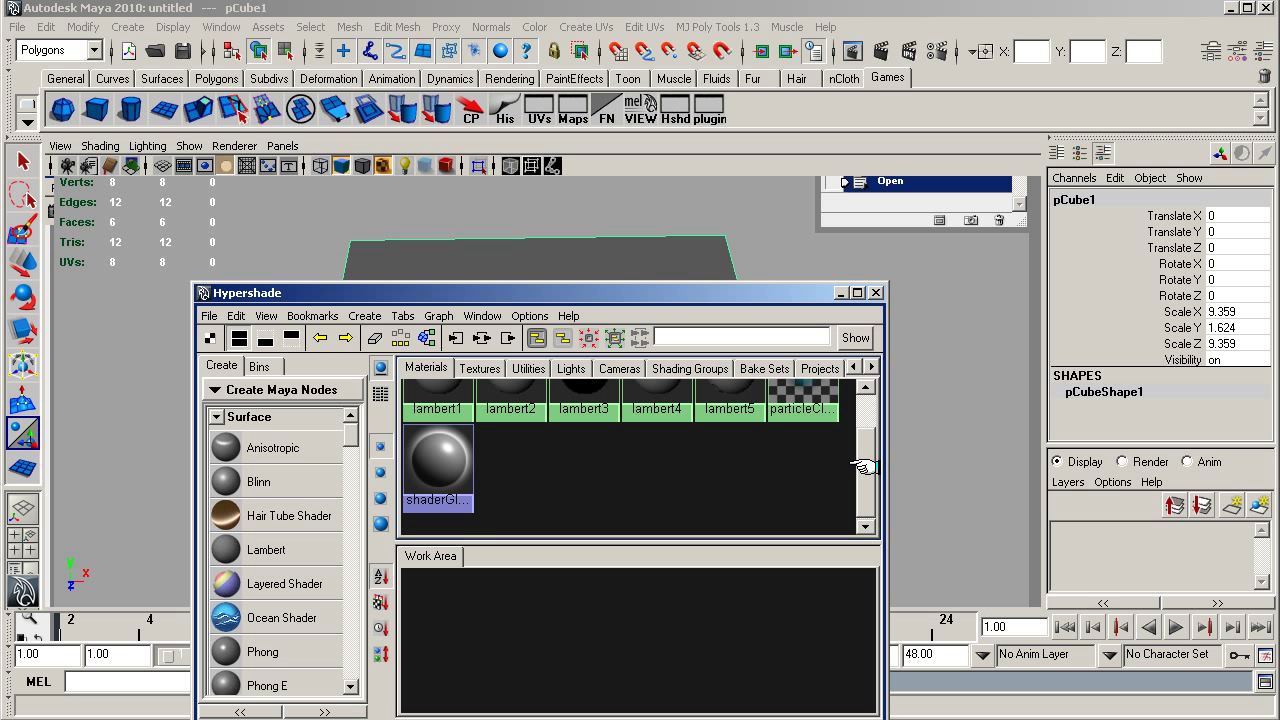
pyautogui.click(875, 292)
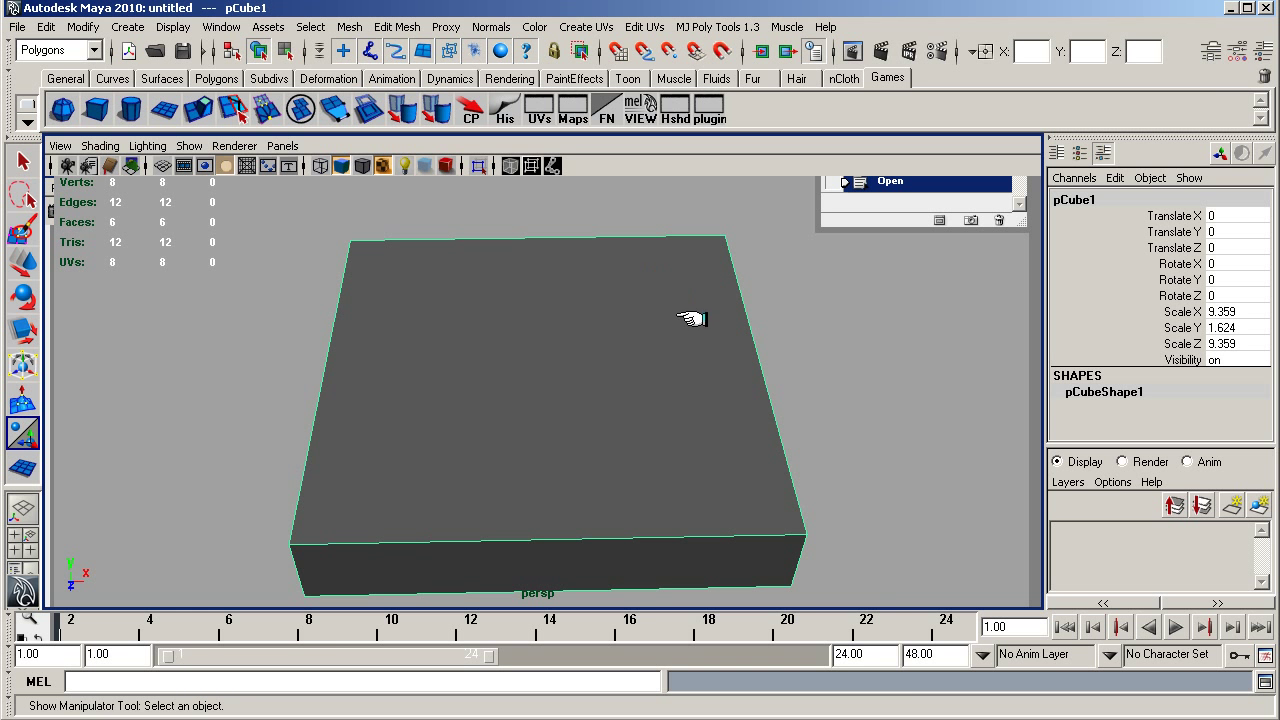
pyautogui.click(1208, 50)
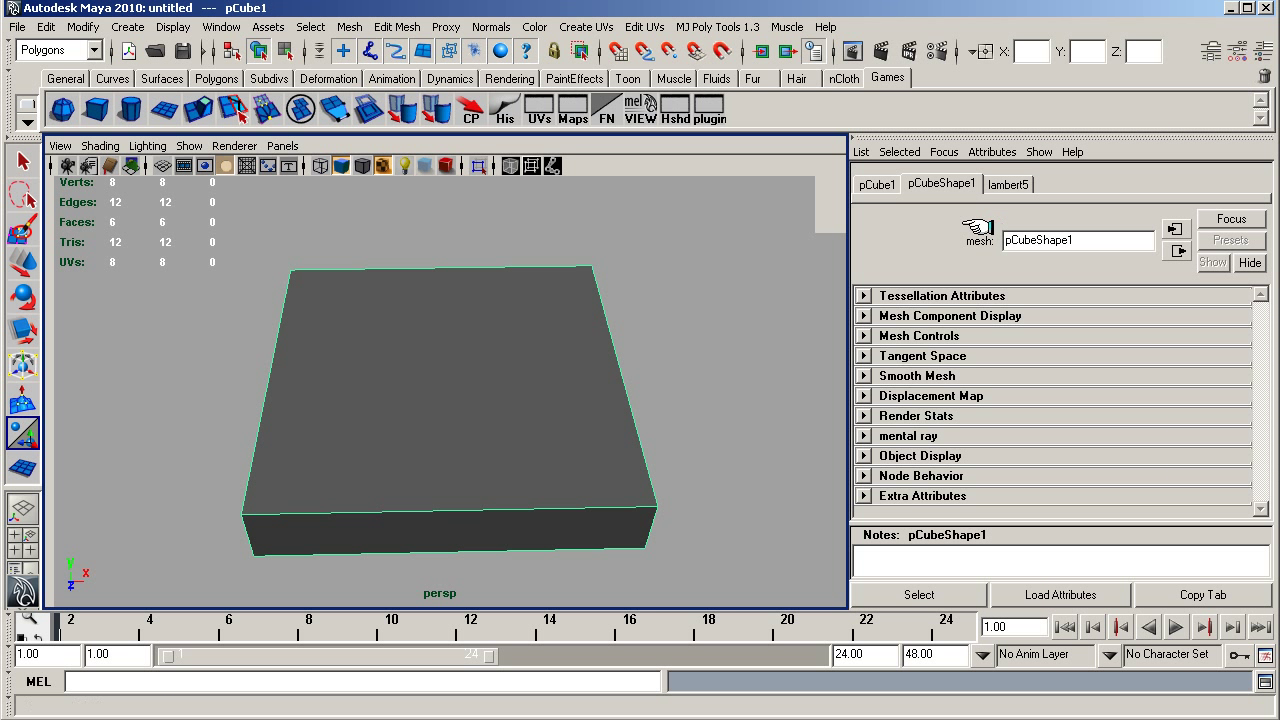
pyautogui.click(1008, 184)
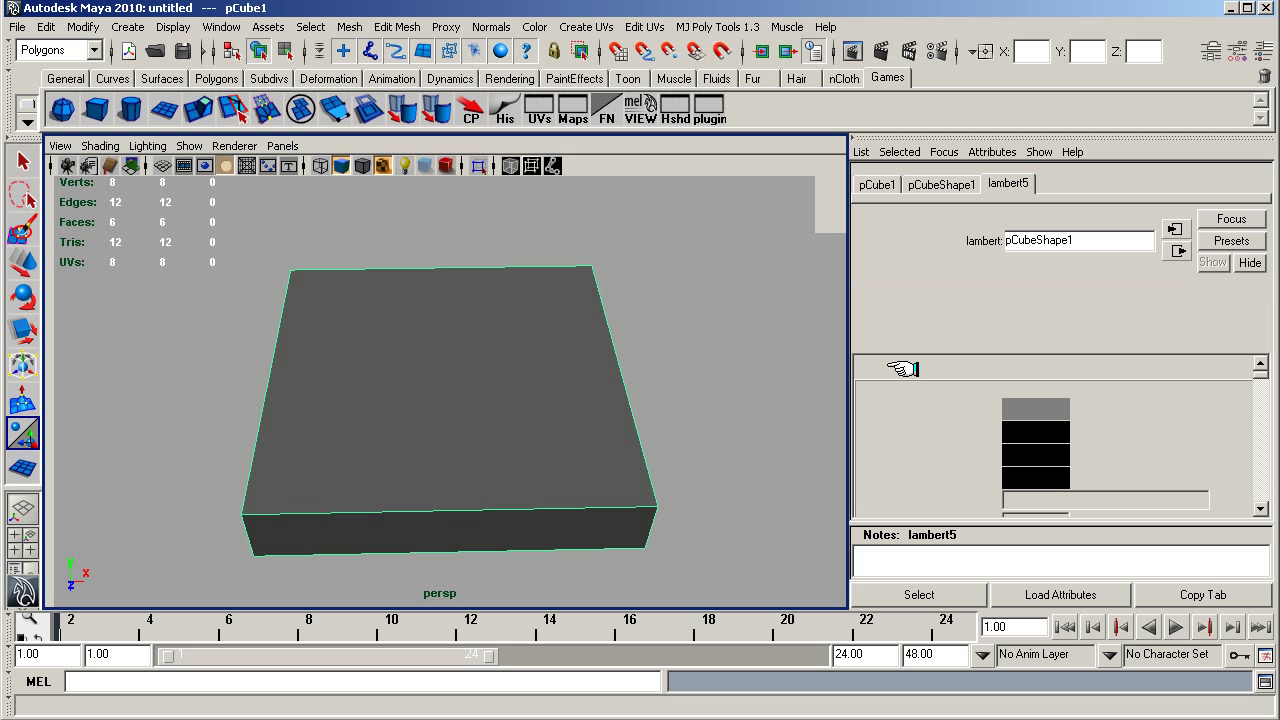
pyautogui.click(1222, 498)
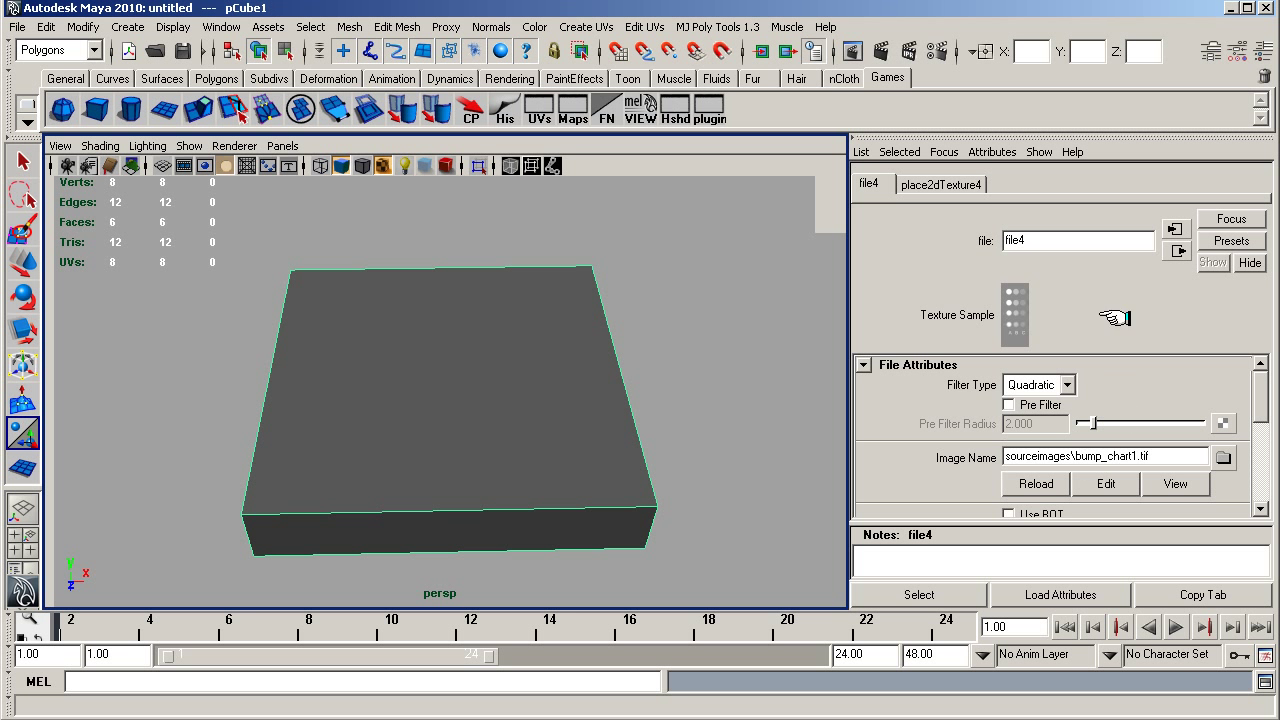
pyautogui.click(1172, 249)
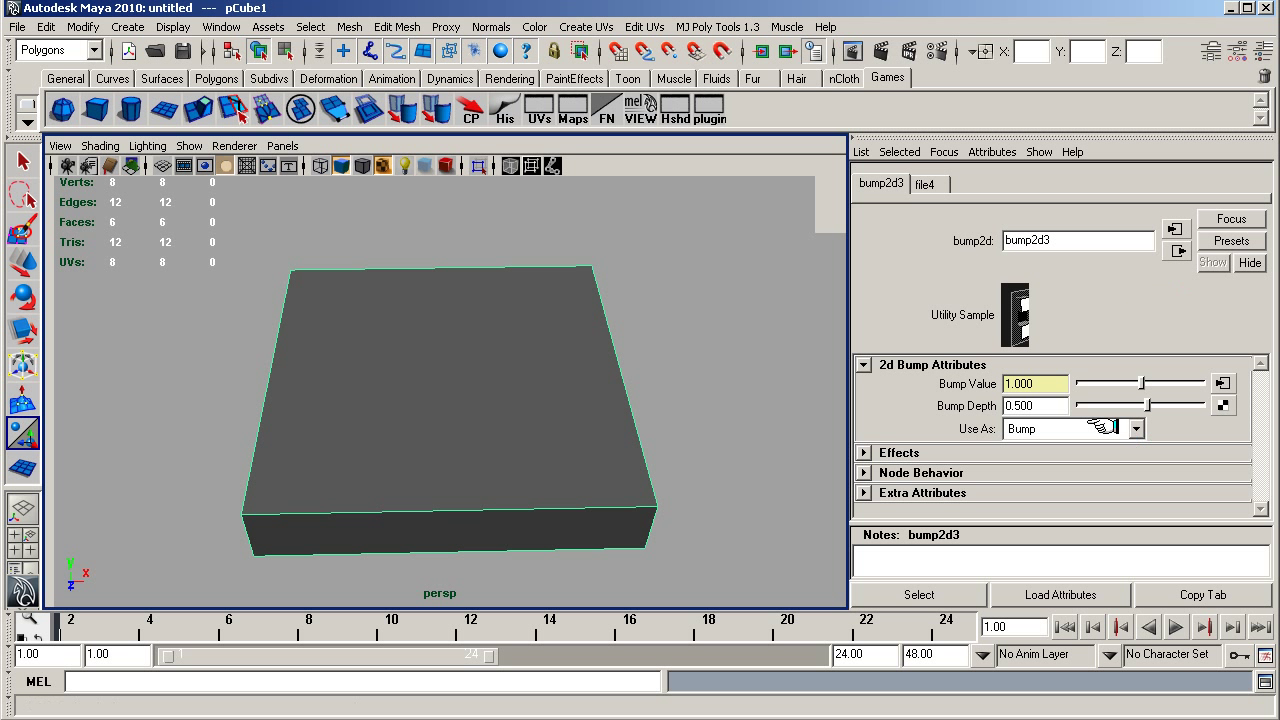
pyautogui.click(1040, 406)
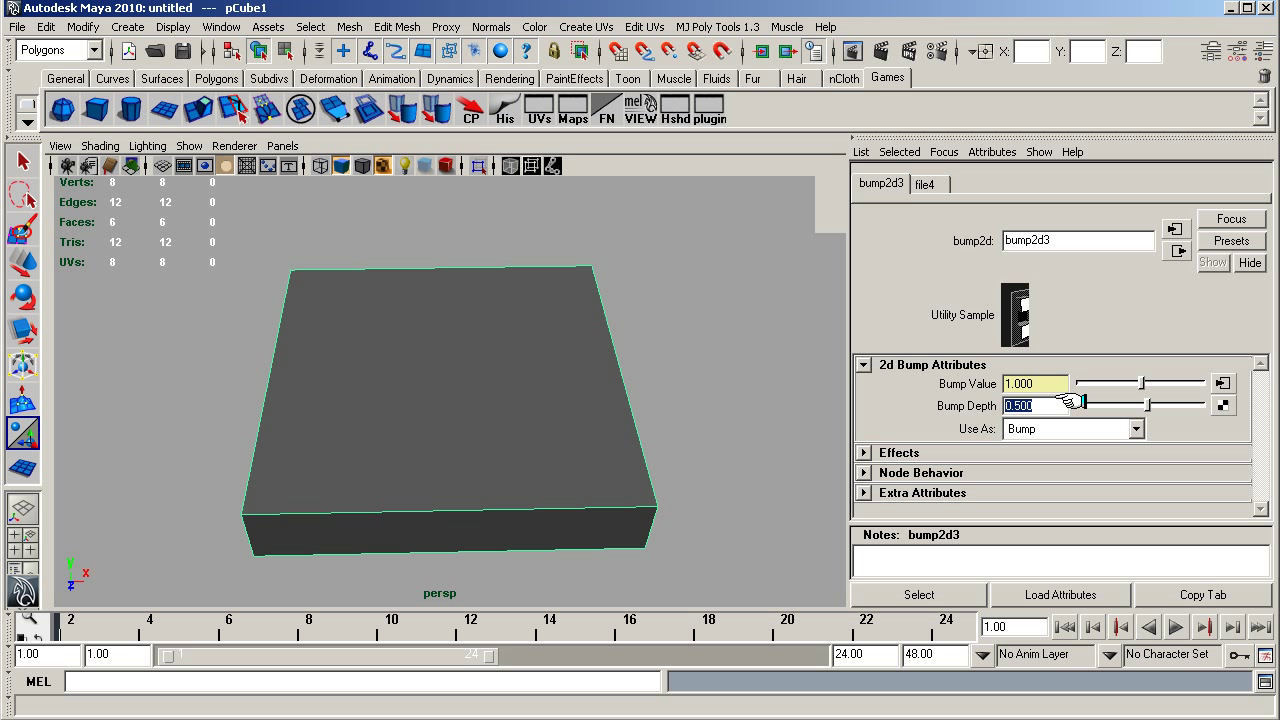
pyautogui.write('2')
pyautogui.press('Return')
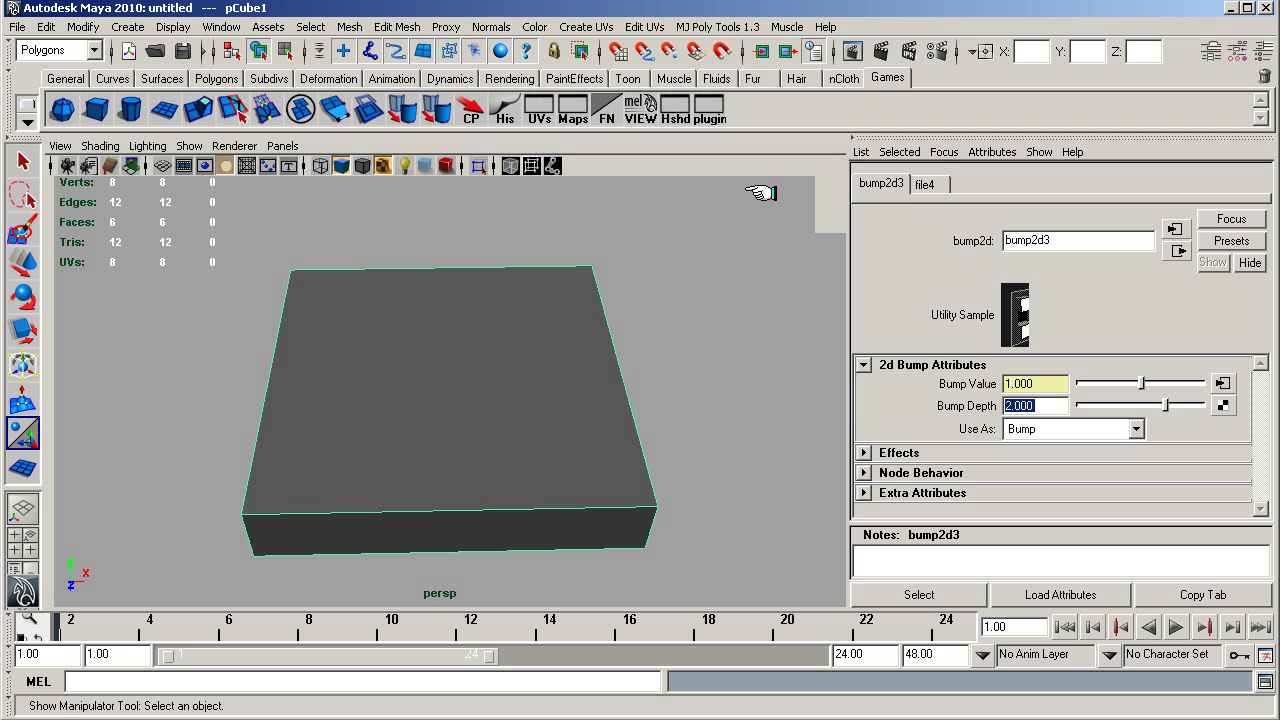
# Render the frame, dolly the camera closer to the box, re-render, and move the Render View aside
pyautogui.click(852, 51)
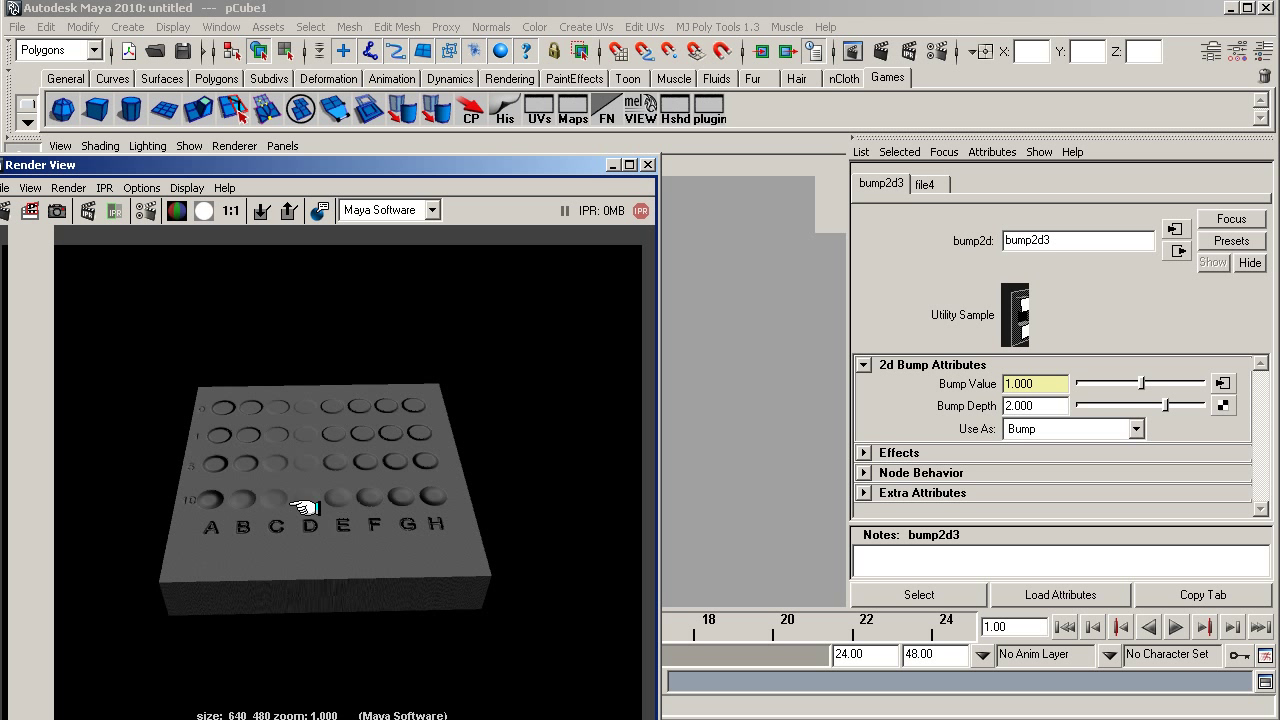
pyautogui.click(647, 165)
pyautogui.keyDown('alt'); pyautogui.moveTo(436, 412); pyautogui.dragTo(684, 391, button='right'); pyautogui.keyUp('alt')
pyautogui.click(880, 50)
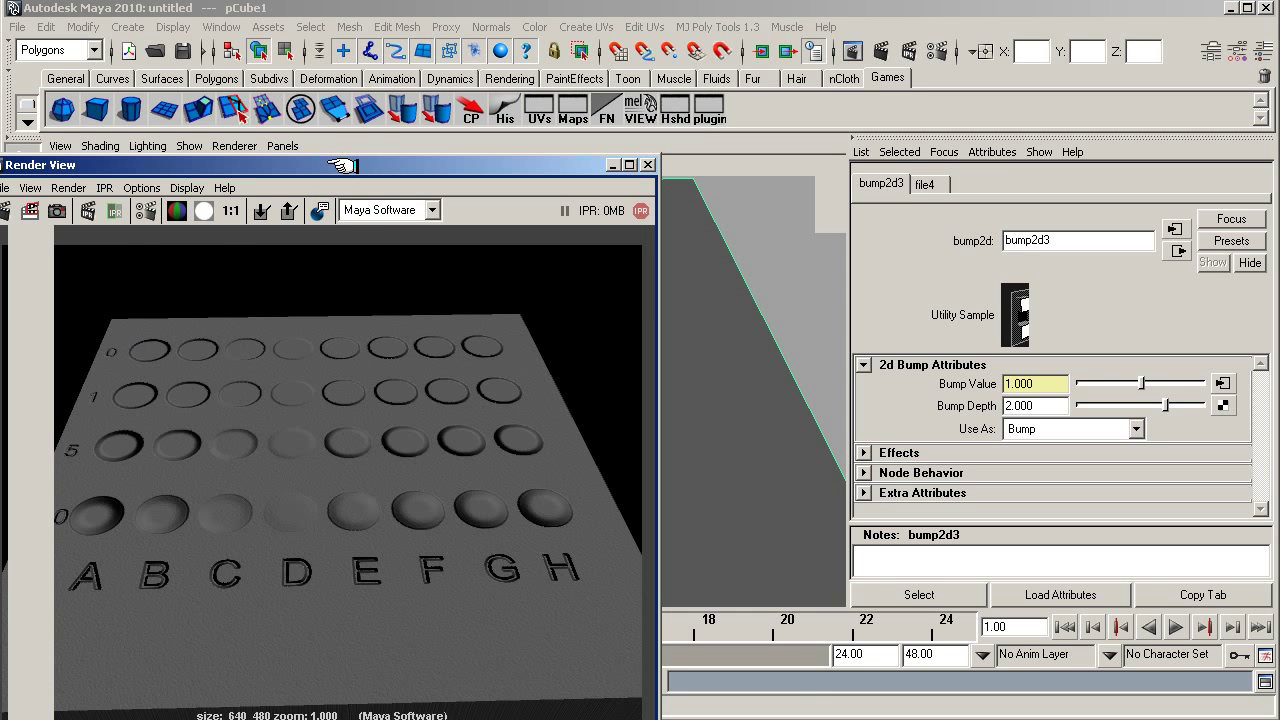
pyautogui.moveTo(341, 165); pyautogui.dragTo(517, 143)
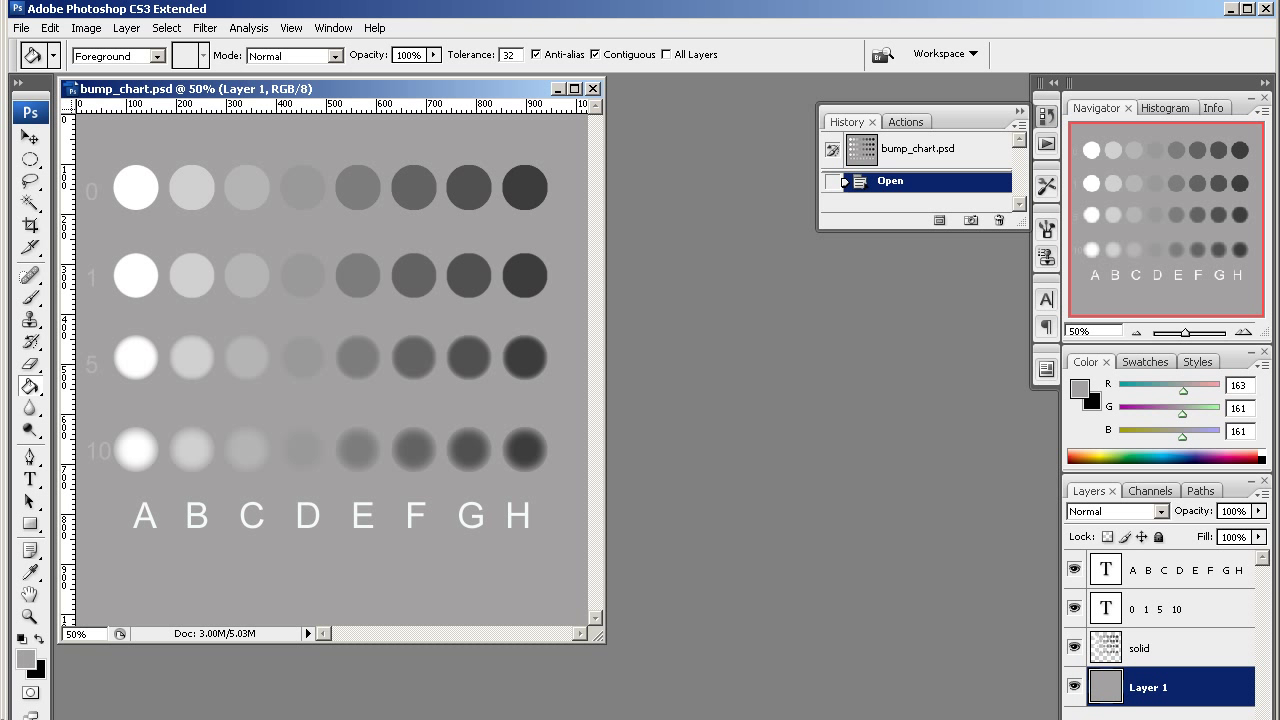
# Switch back to Maya to review the close-up render showing rows 5 and 10 as deeper dents
pyautogui.hotkey('alt', 'Tab')
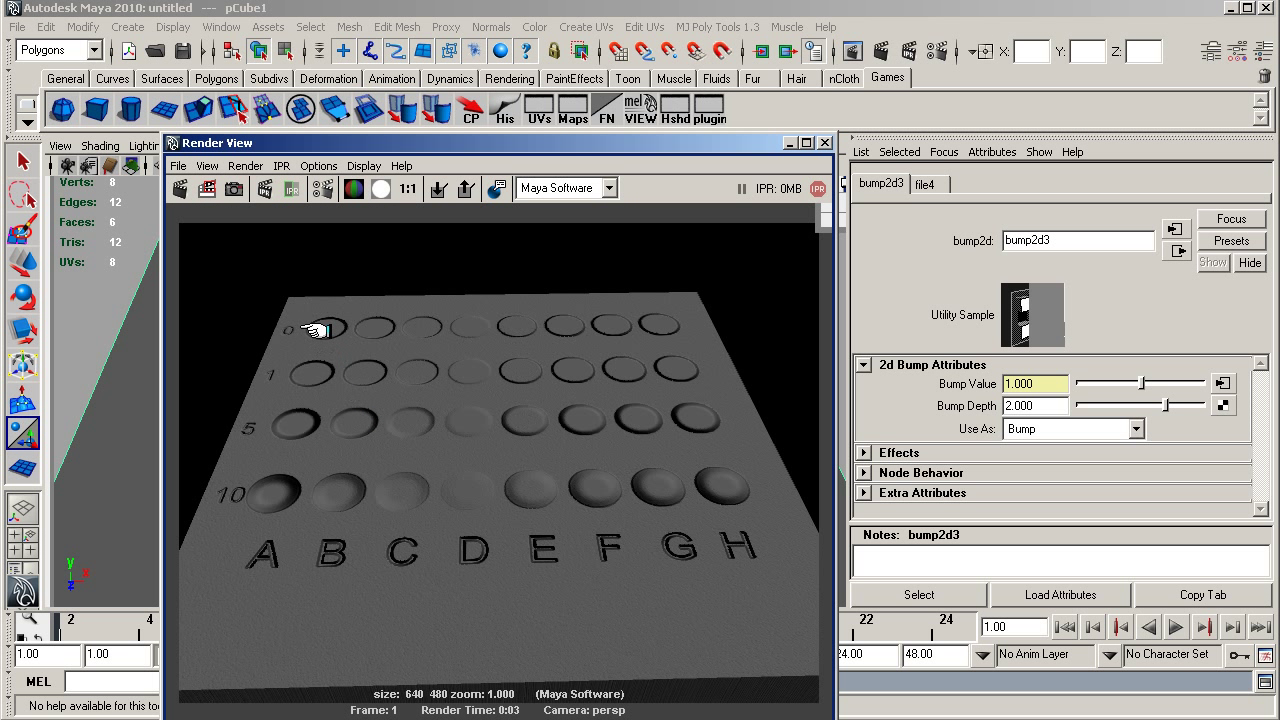